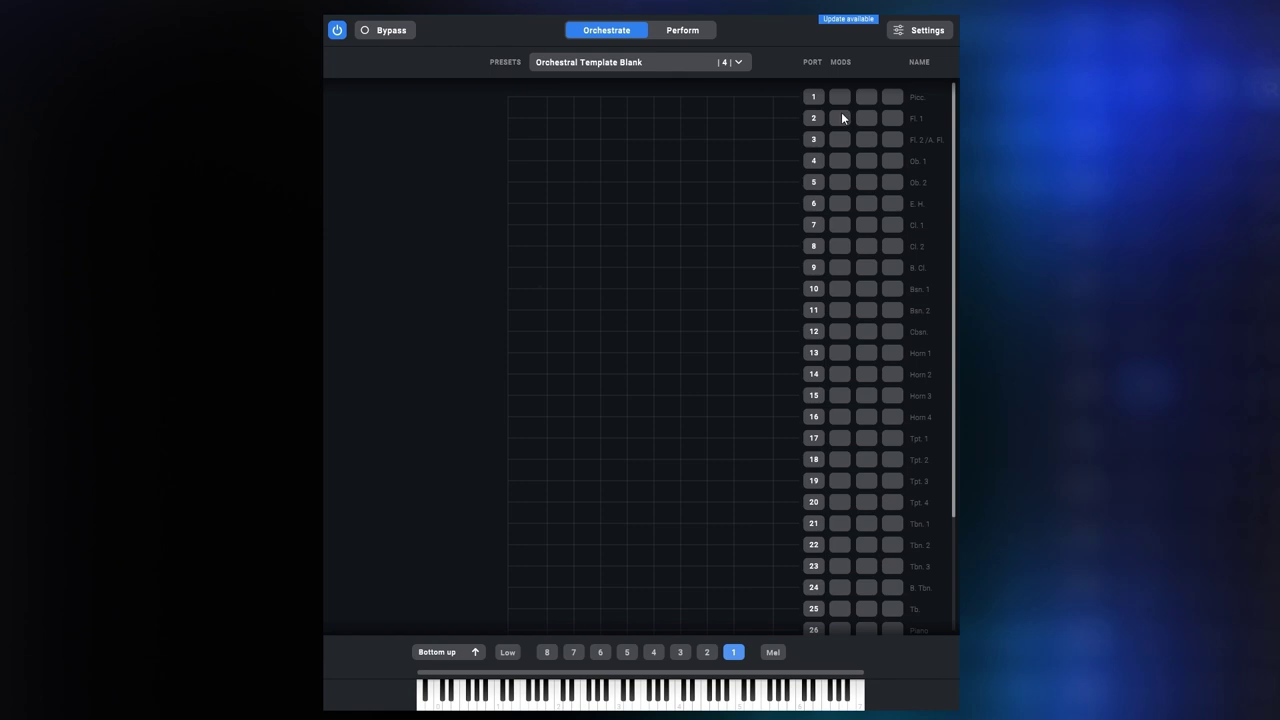
Step: Route Fl. 1 from the grid and give it a Transposer raised by one step
click(739, 124)
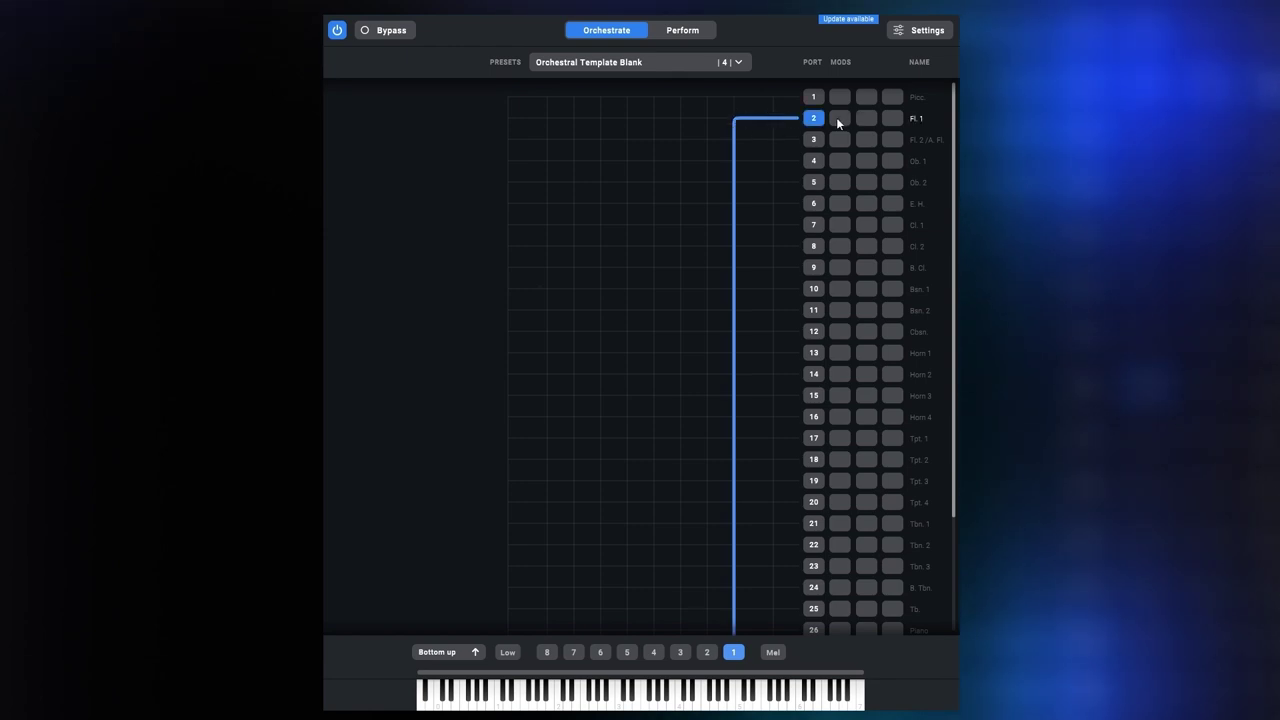
click(838, 118)
click(852, 127)
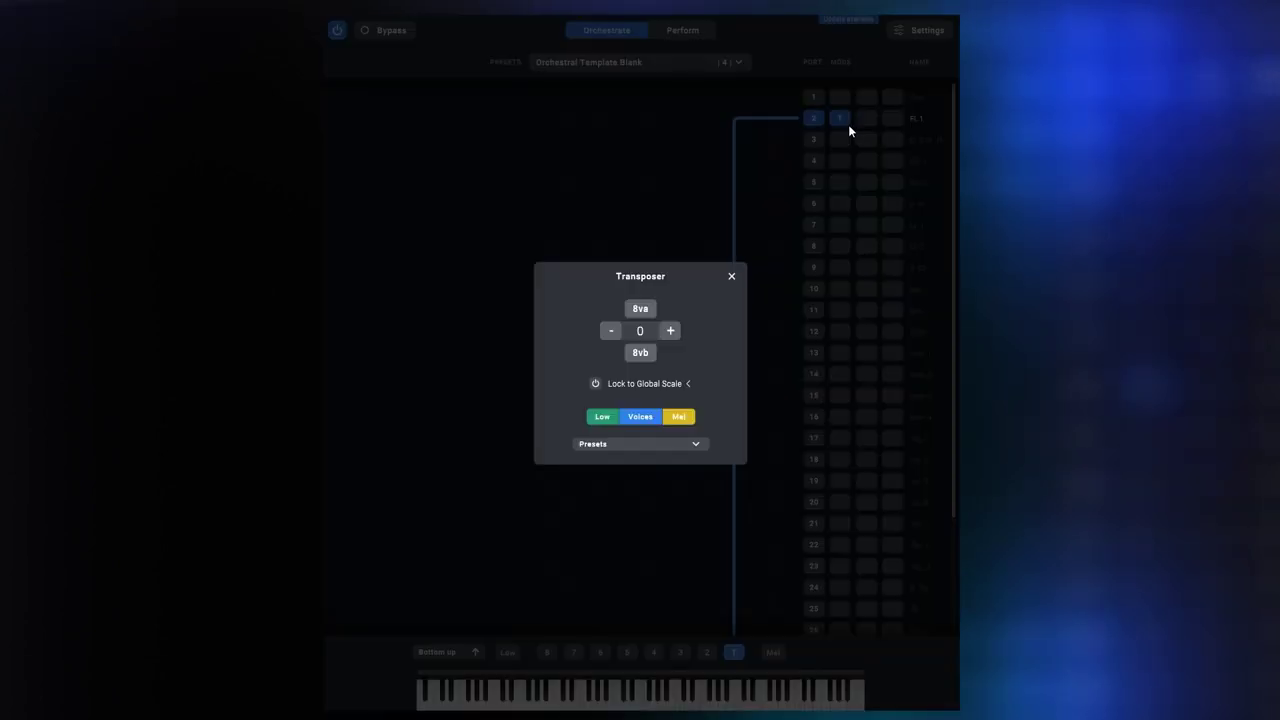
click(667, 338)
click(667, 338)
click(731, 276)
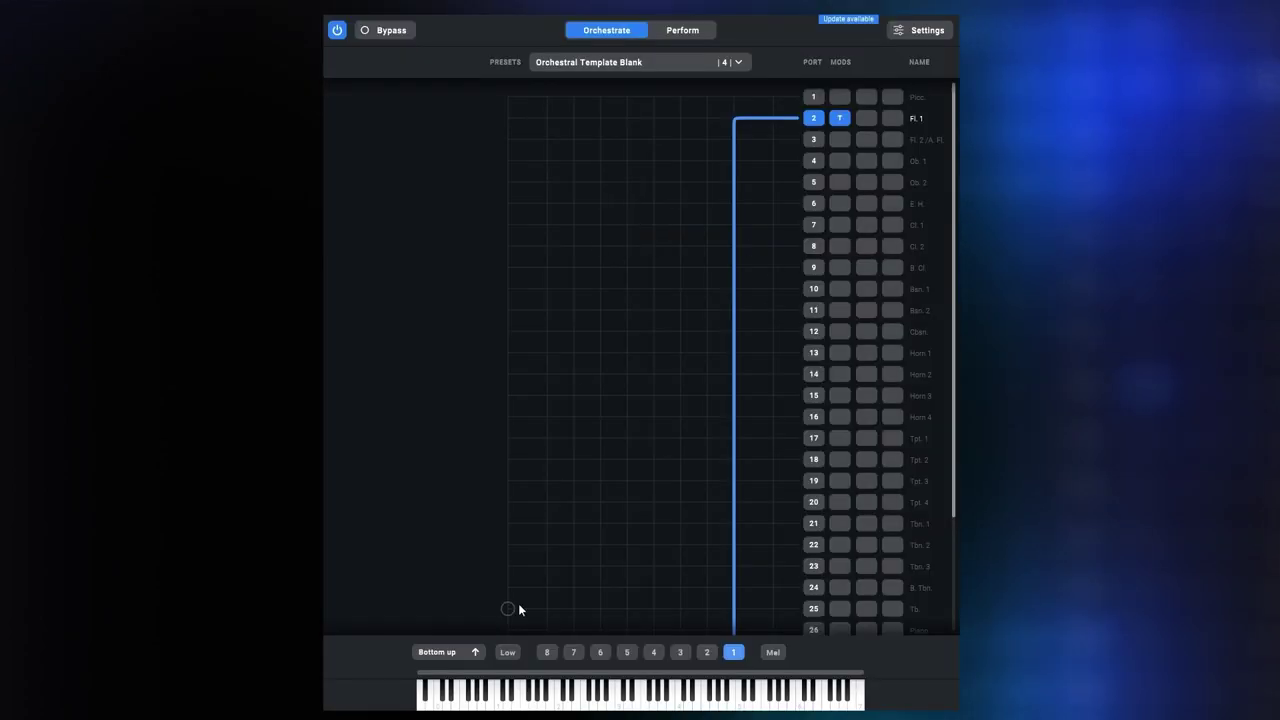
Step: Make the routing follow the lowest played note and reopen Fl. 1's Transposer
click(508, 651)
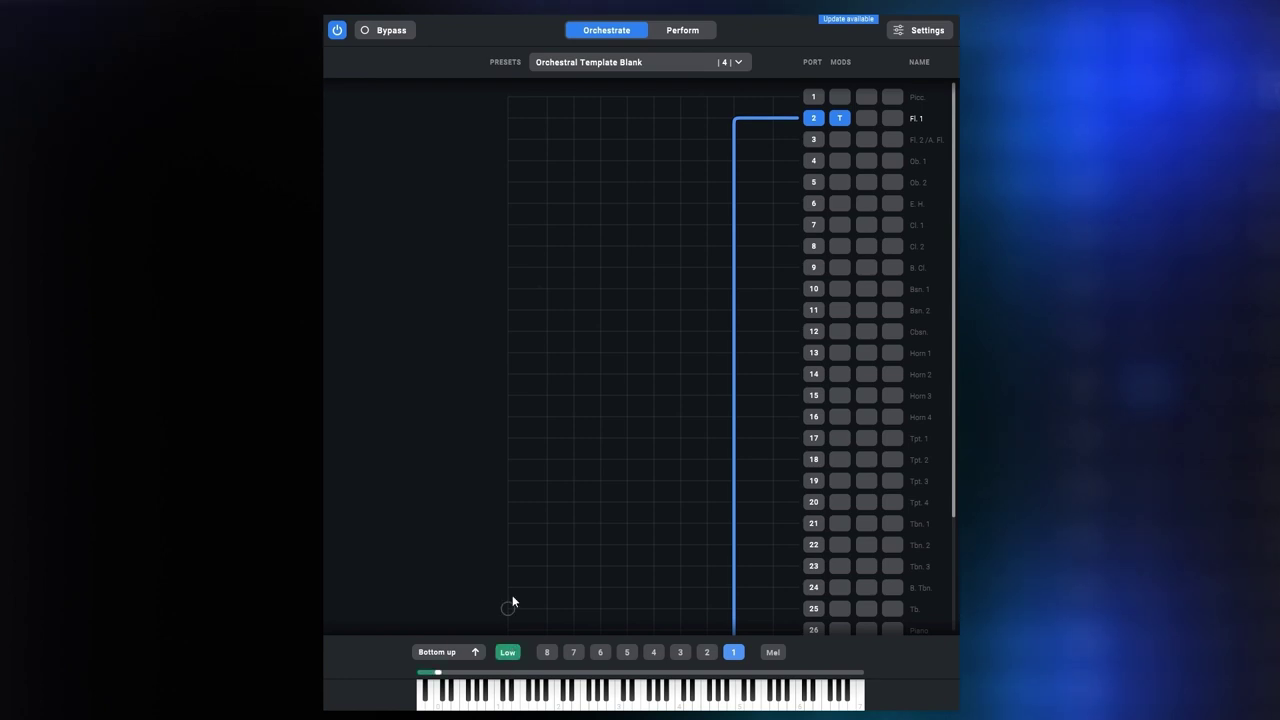
click(499, 125)
click(840, 118)
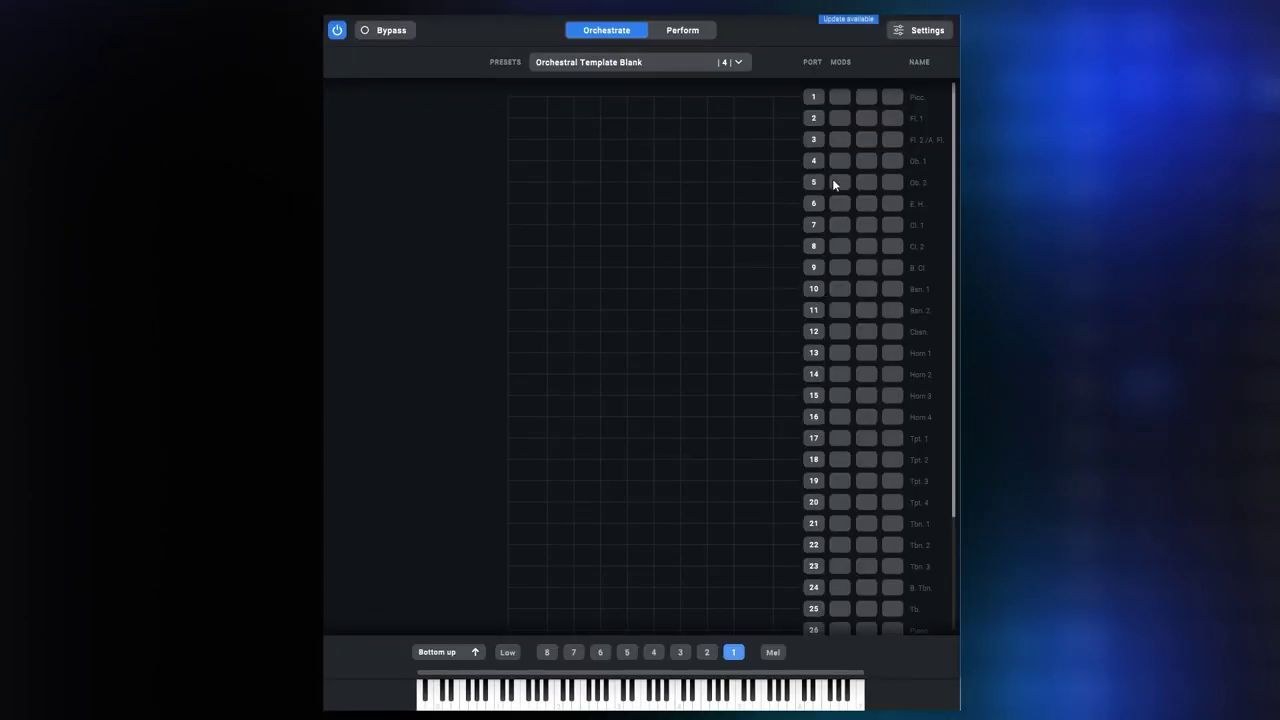
Step: Extend the routing over Fl. 1 and Fl. 2, adding a Fl. 1 Transposer locked to C Ionian (Major)
drag(737, 119, 733, 140)
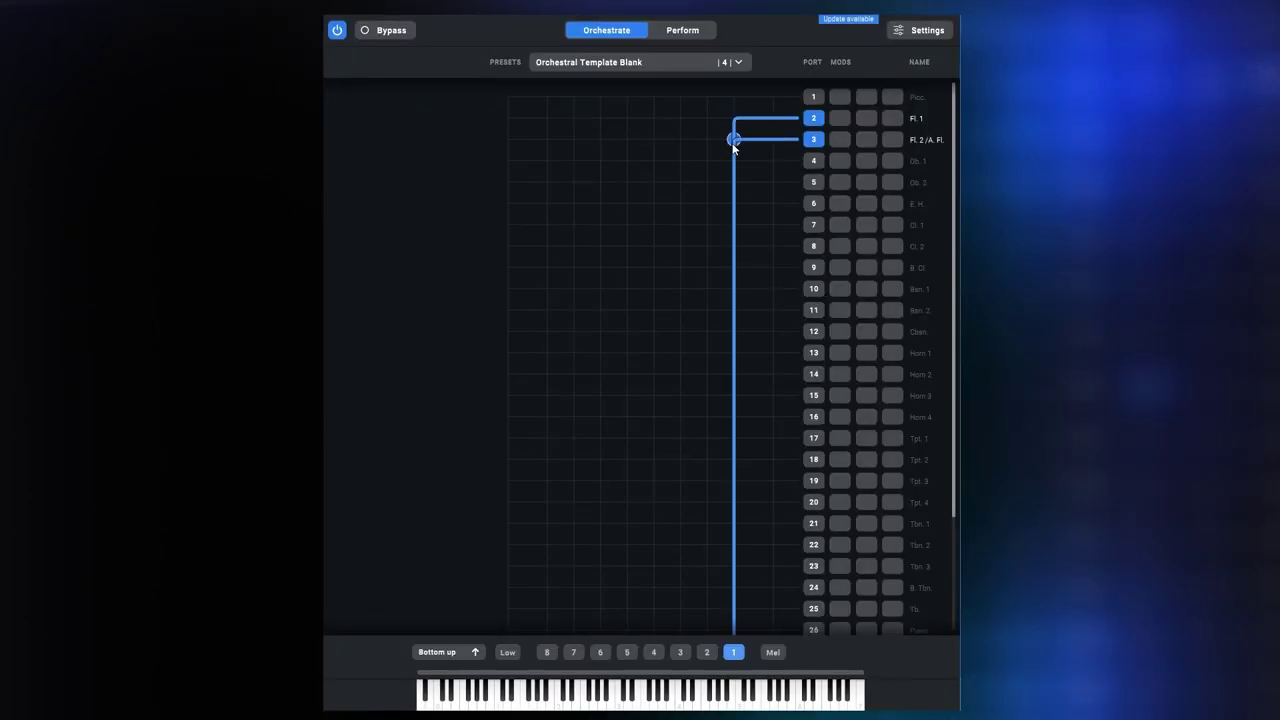
click(839, 118)
click(855, 128)
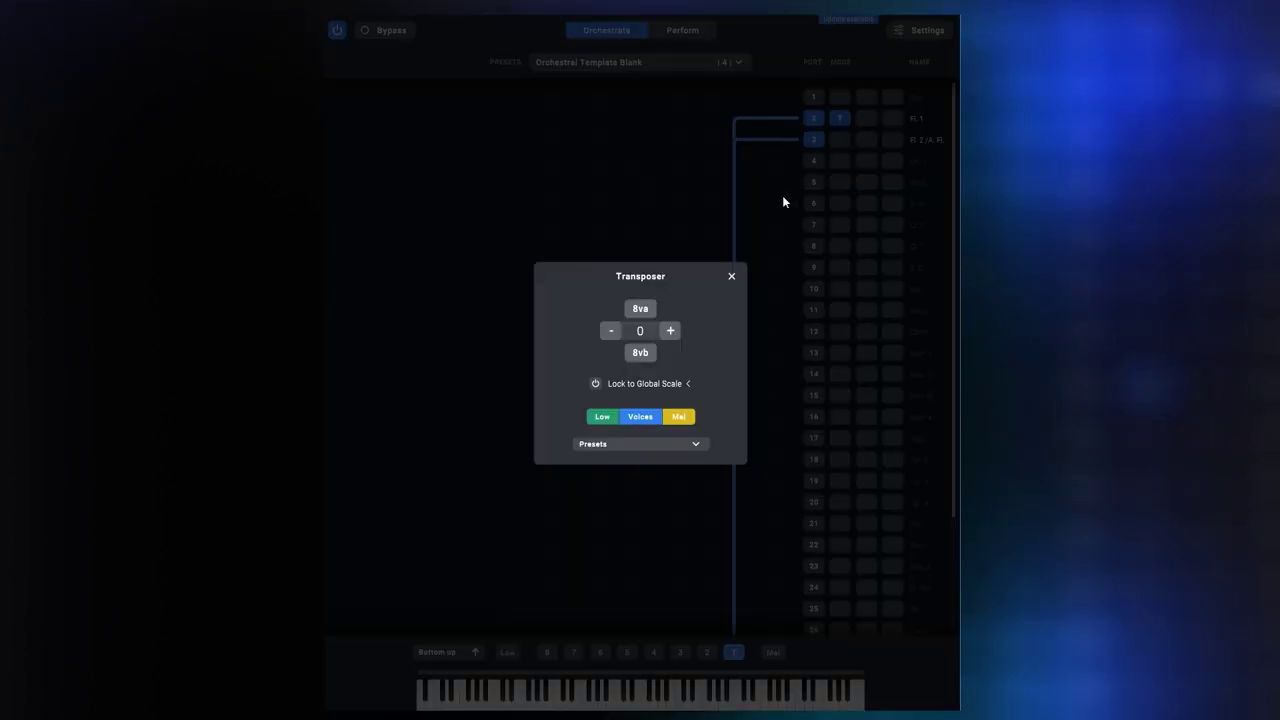
click(624, 383)
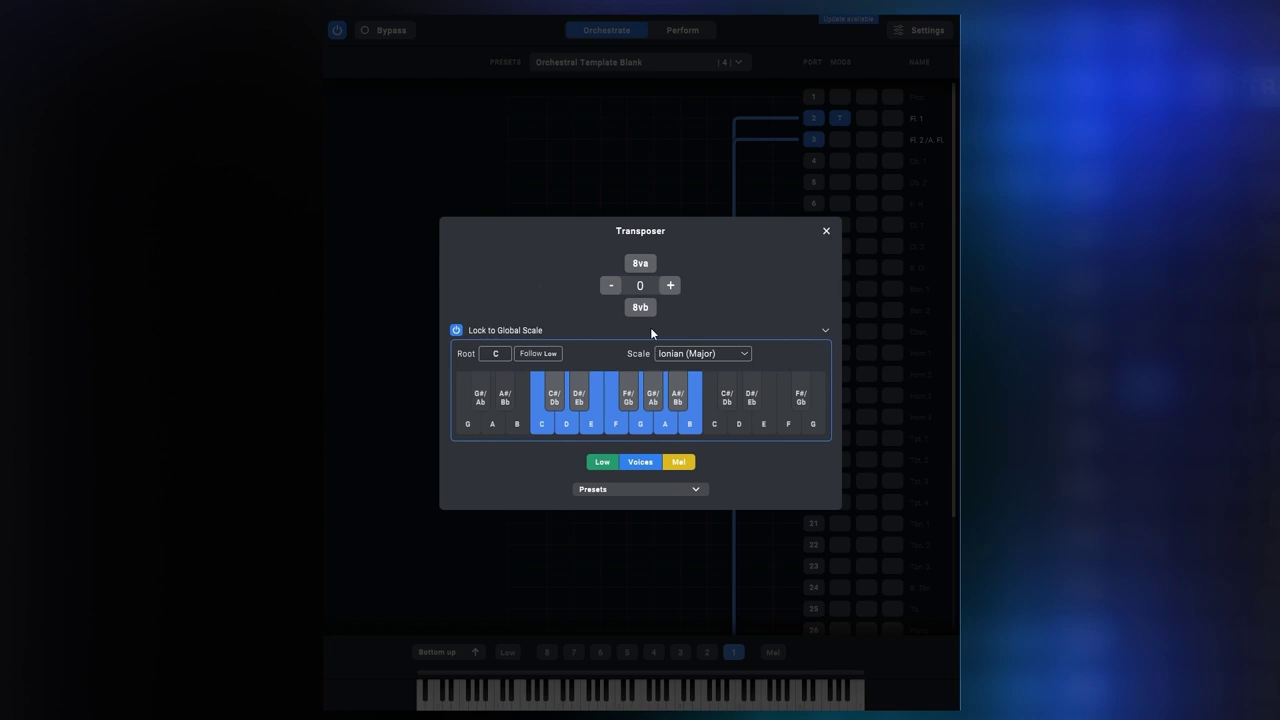
Step: Step Fl. 1's scale-locked transposition up to 2 and close the Transposer window
click(670, 285)
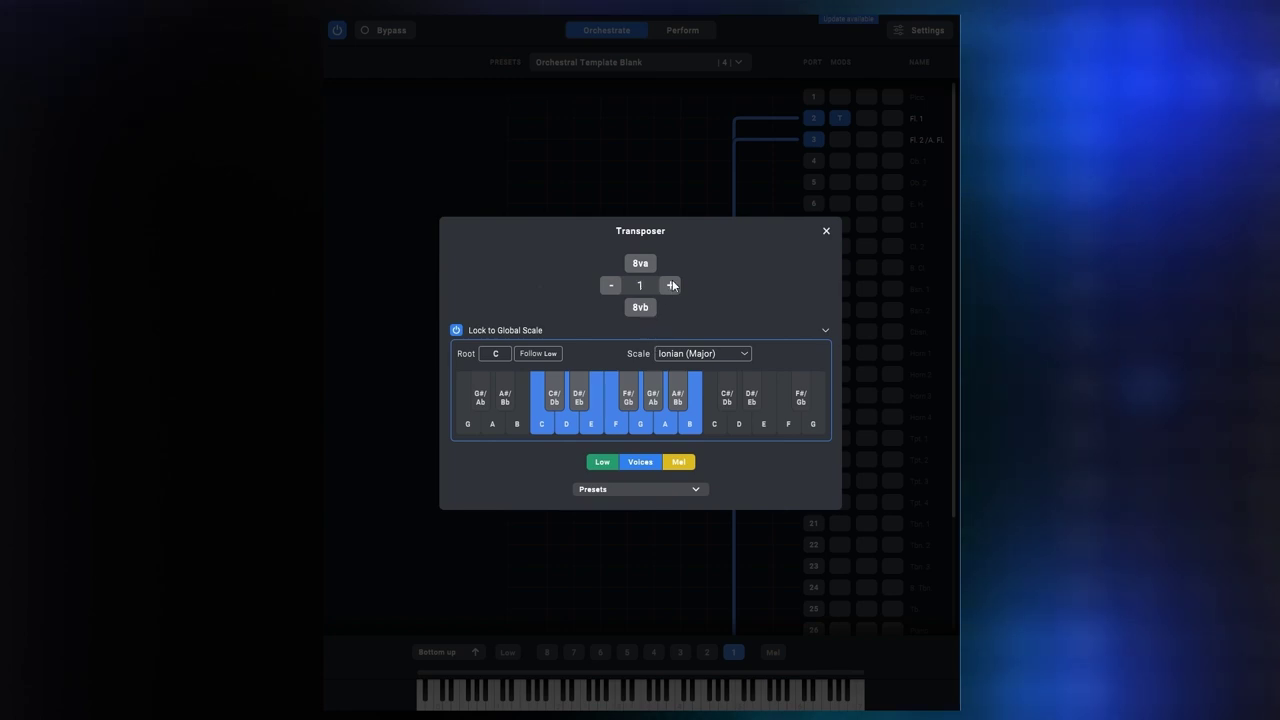
click(670, 285)
click(670, 285)
click(671, 285)
click(671, 285)
click(671, 285)
click(671, 285)
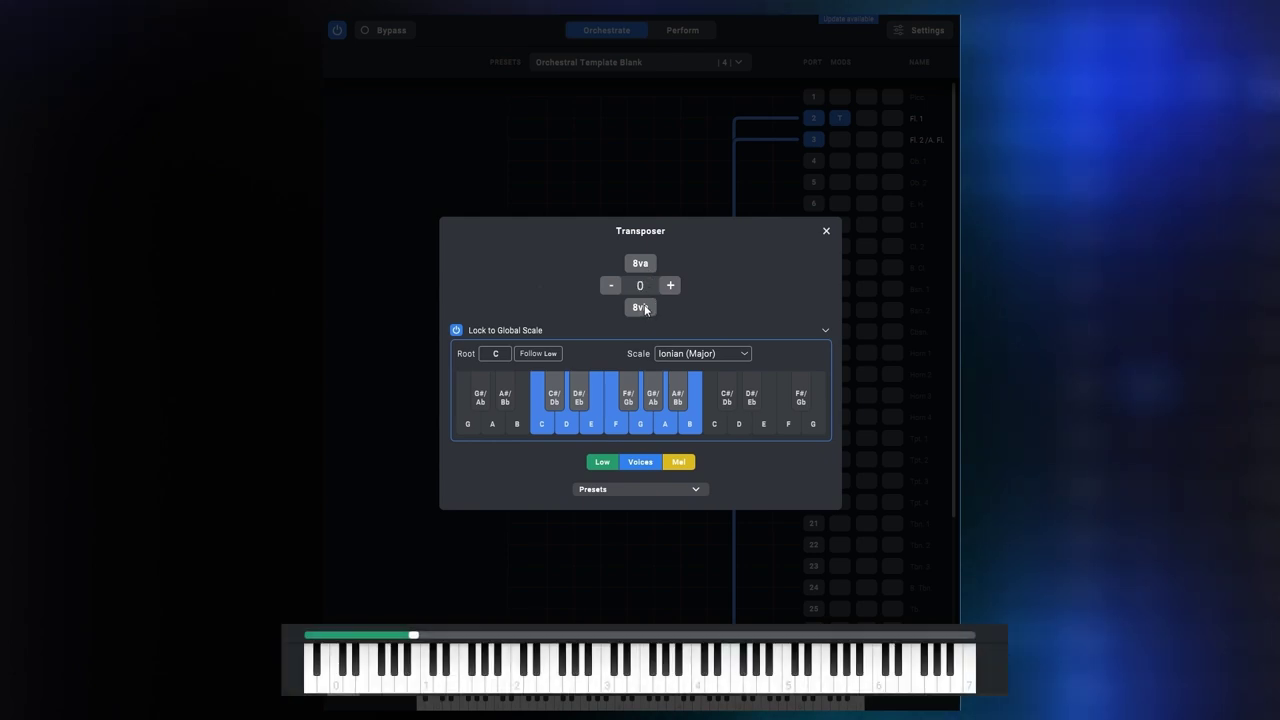
click(669, 287)
click(669, 287)
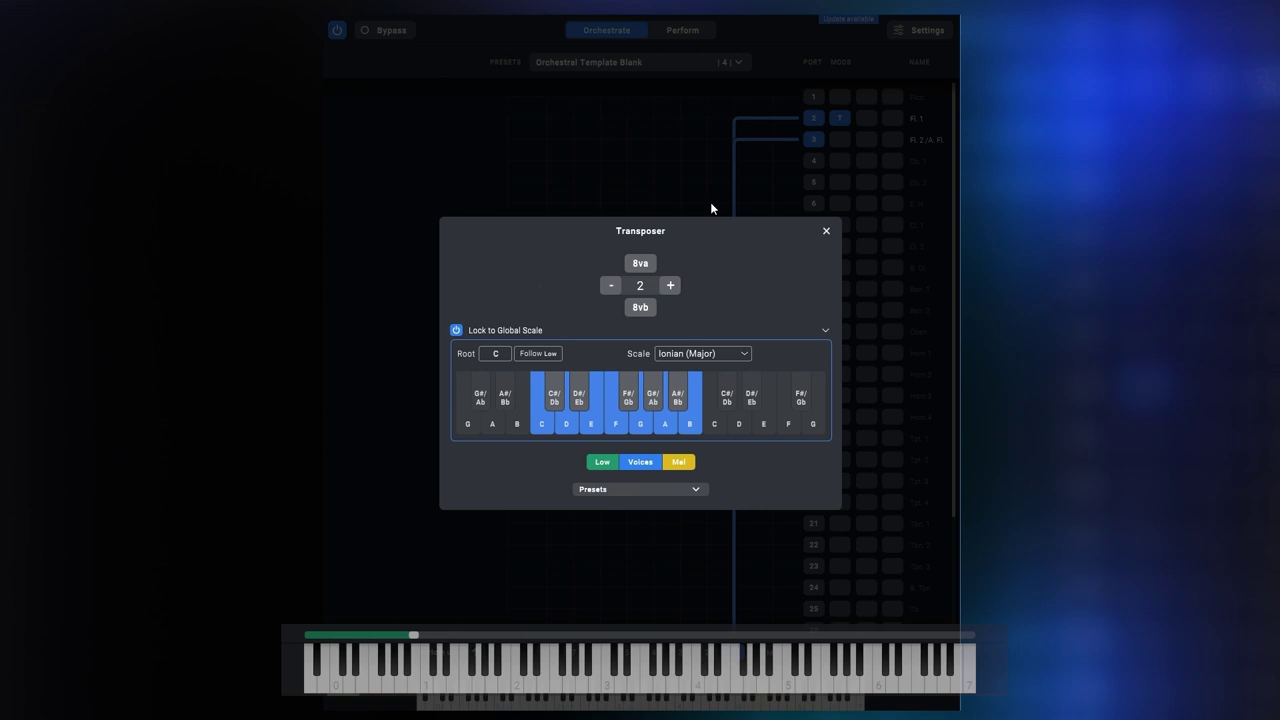
click(710, 202)
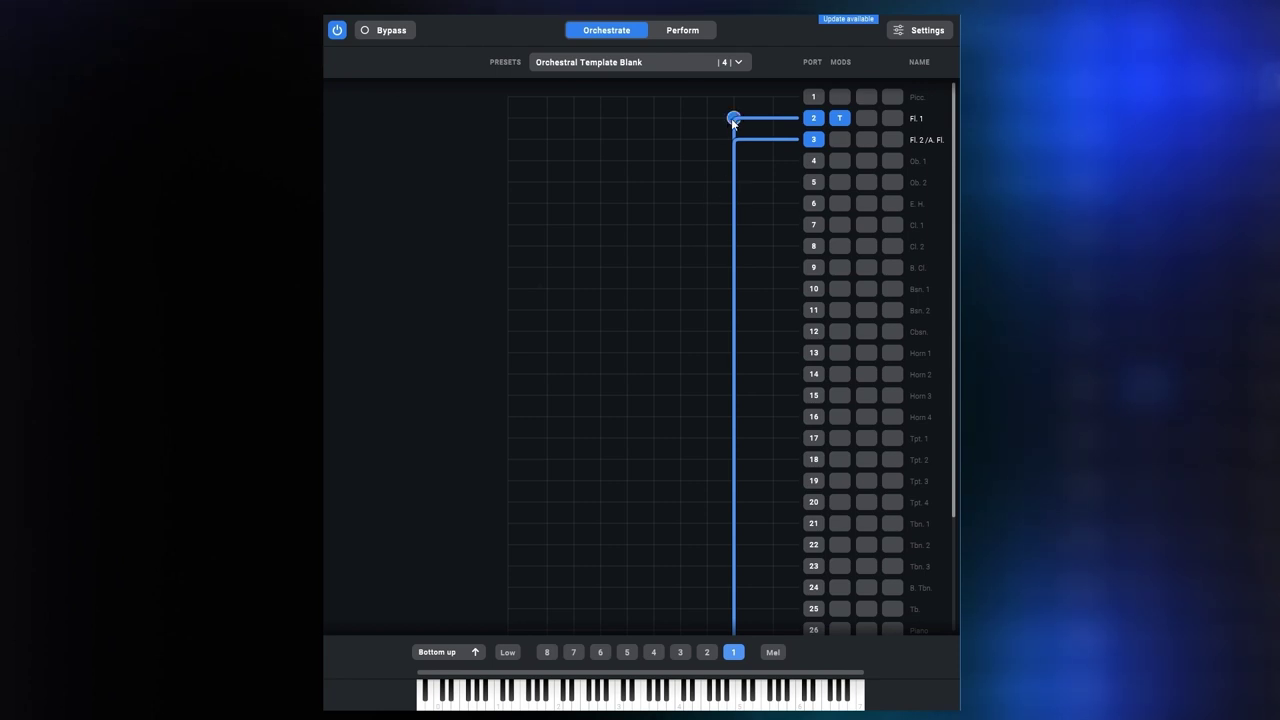
Step: Disconnect Fl. 1 from the old routing and check its Transposer
drag(733, 118, 750, 160)
click(839, 118)
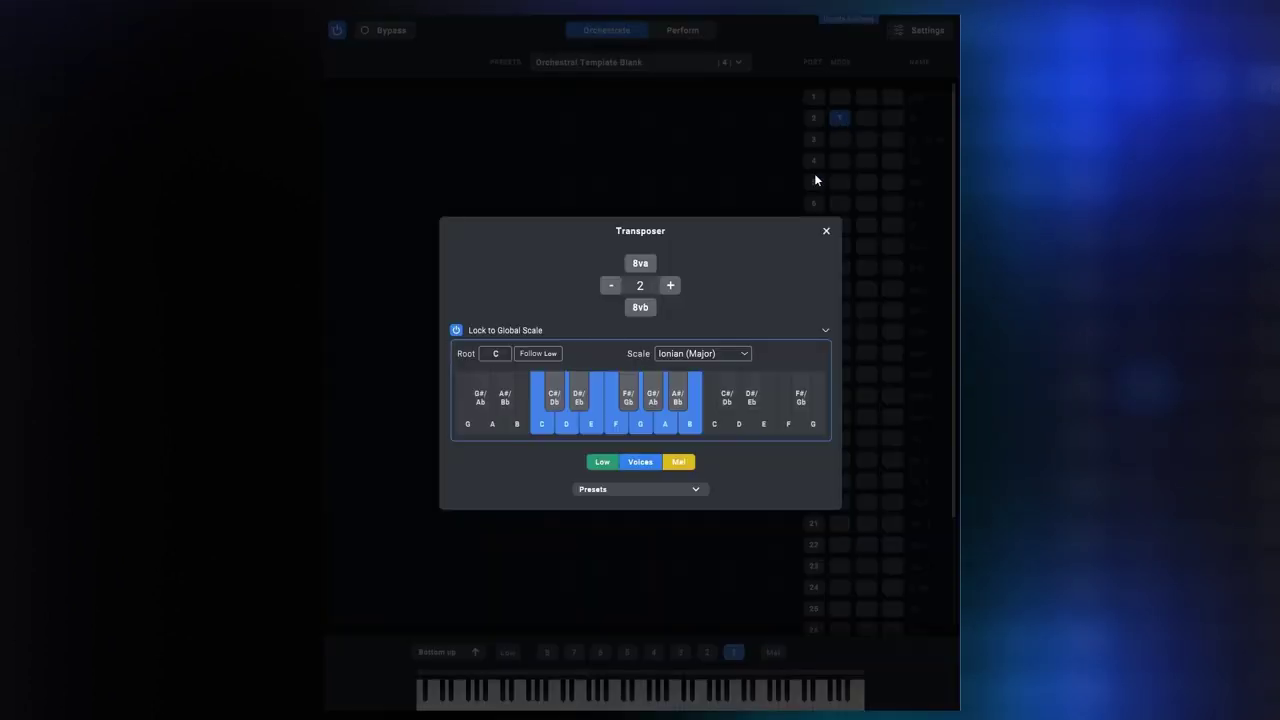
click(834, 119)
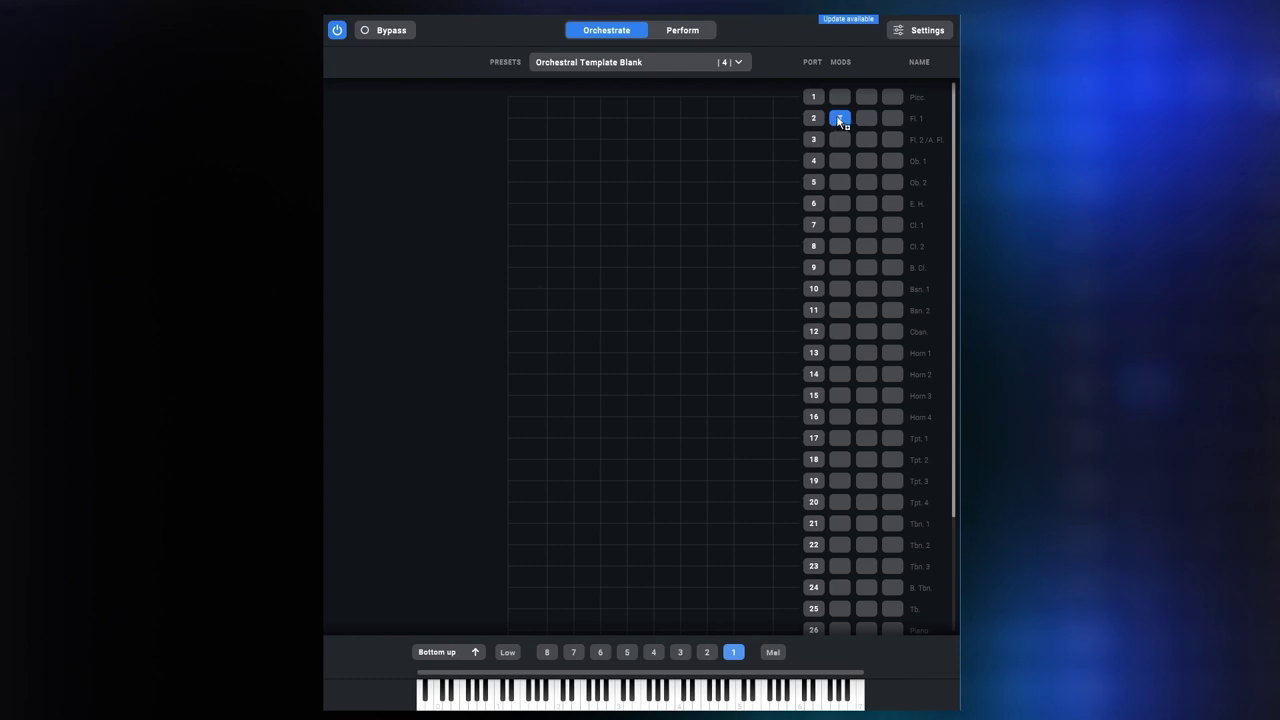
Step: Copy the Transposer onto Cl. 1 and Cl. 2 and link ports 2, 3, 7 and 8 to the melody
drag(840, 185, 838, 235)
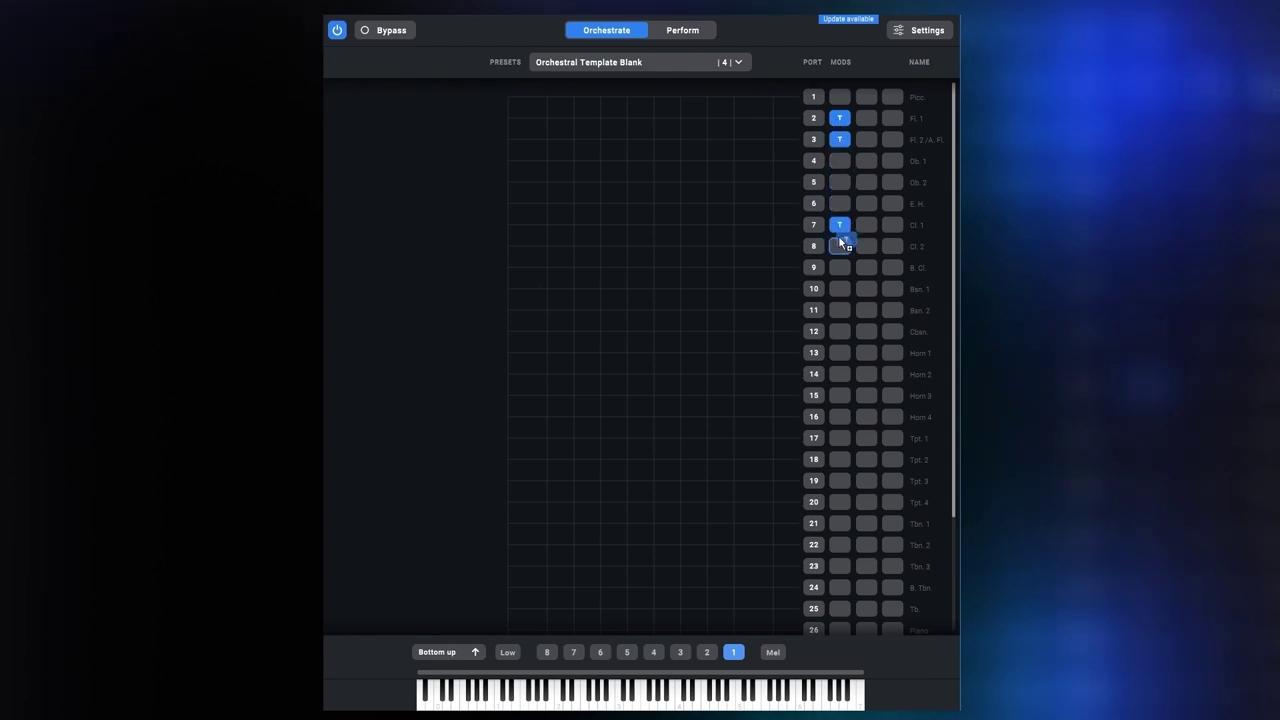
click(772, 652)
mouse_move(771, 630)
mouse_down()
mouse_move(754, 131)
mouse_move(772, 120)
mouse_up()
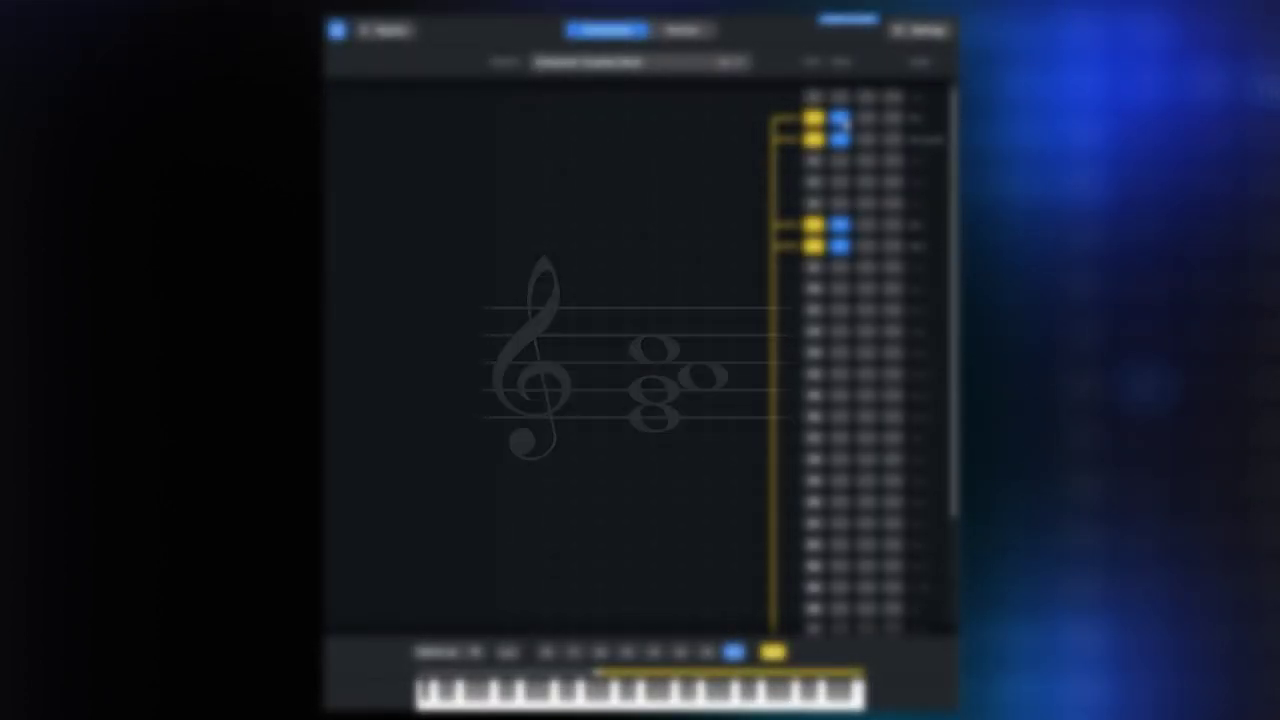
Step: Set the Transposers on Fl. 2, Cl. 1 and Cl. 2 to -1, -3 and -5
click(841, 140)
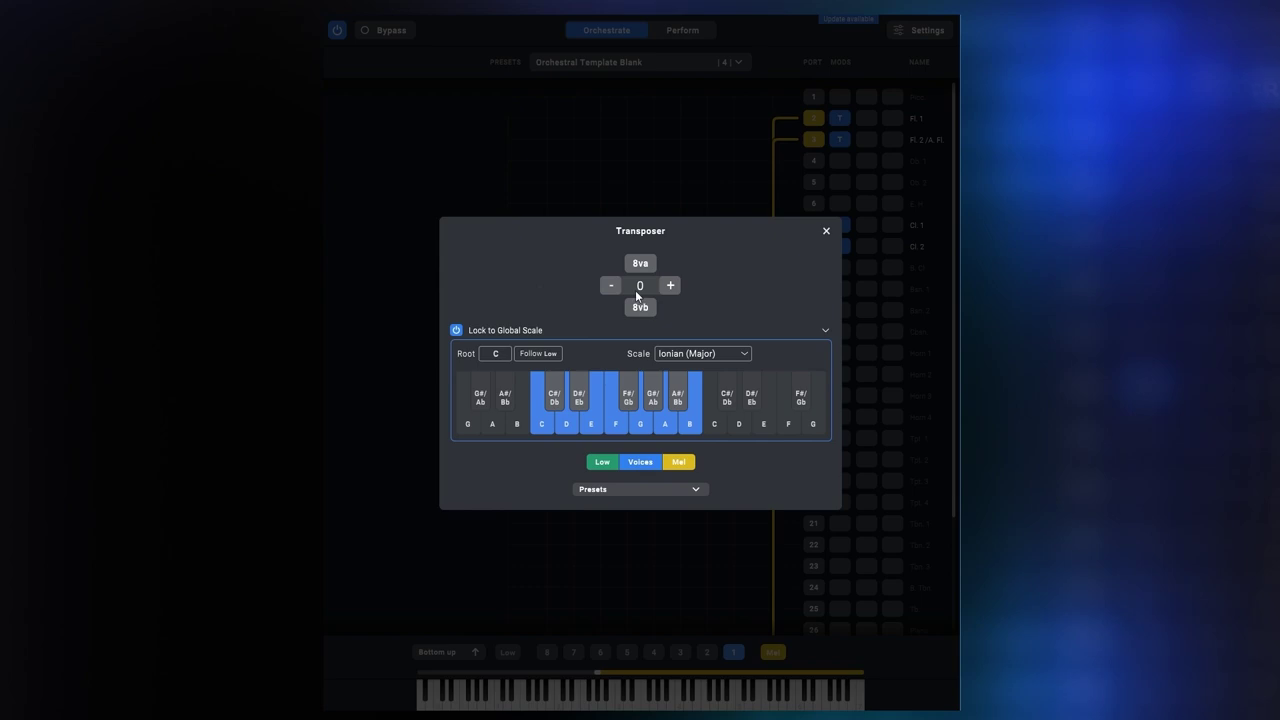
click(777, 180)
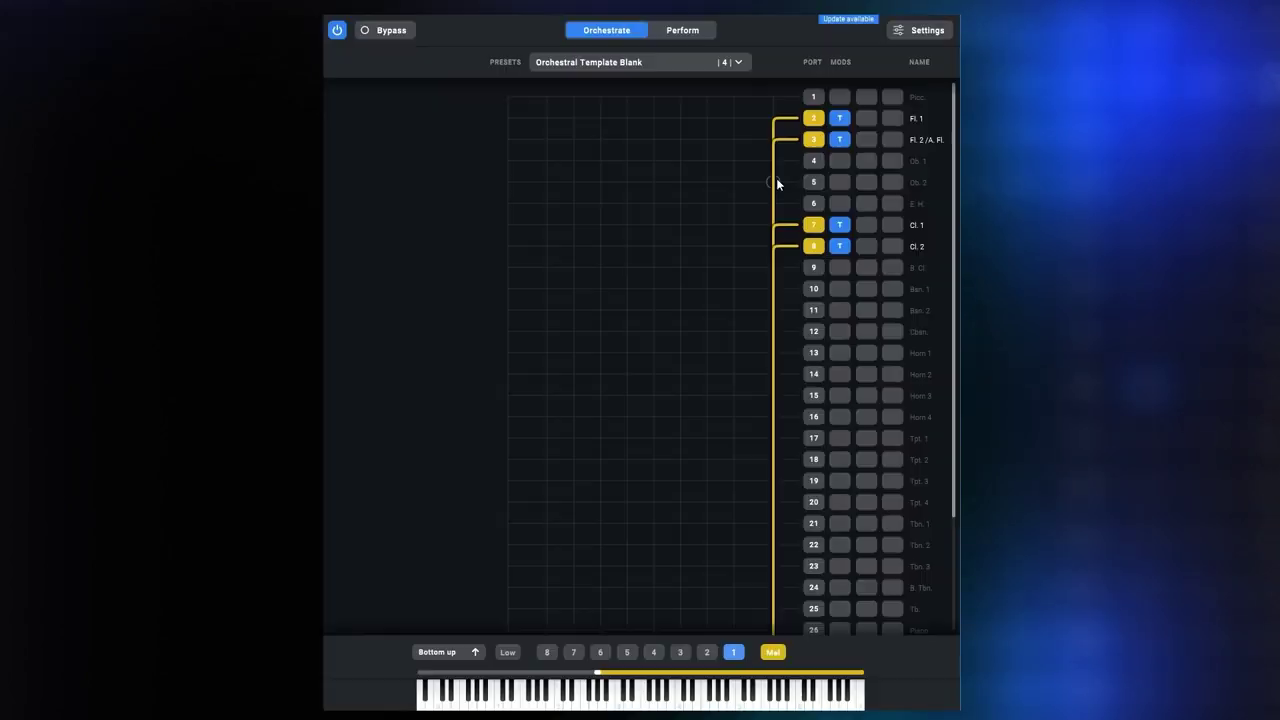
click(848, 223)
double_click(611, 286)
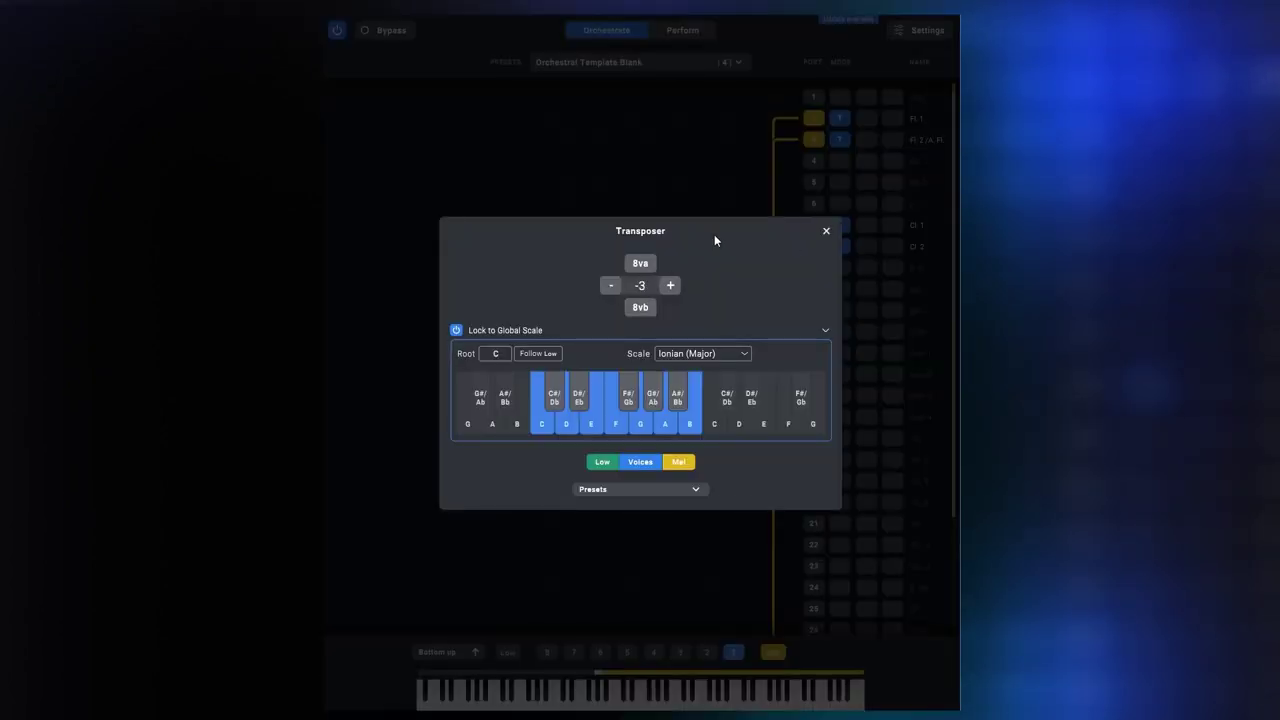
click(818, 173)
click(840, 247)
click(692, 176)
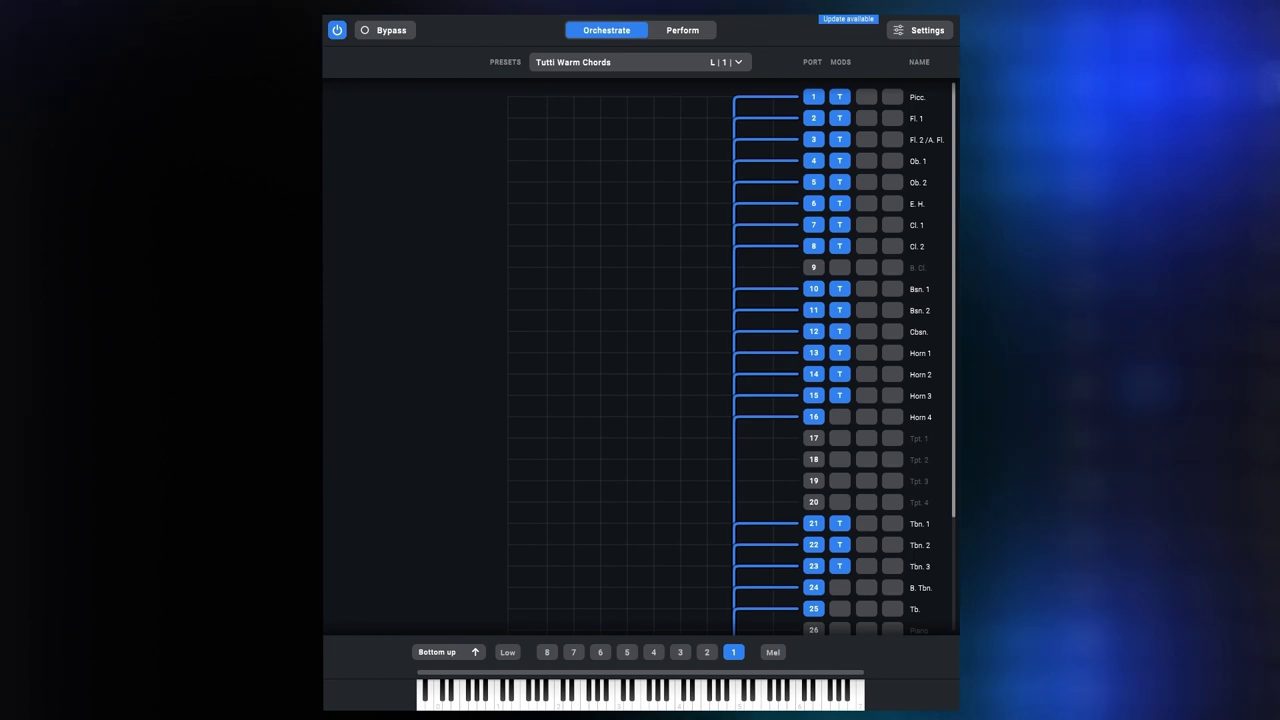
Step: Scroll through the port list to review the Tutti Warm Chords routings
scroll(654, 514, down, 3)
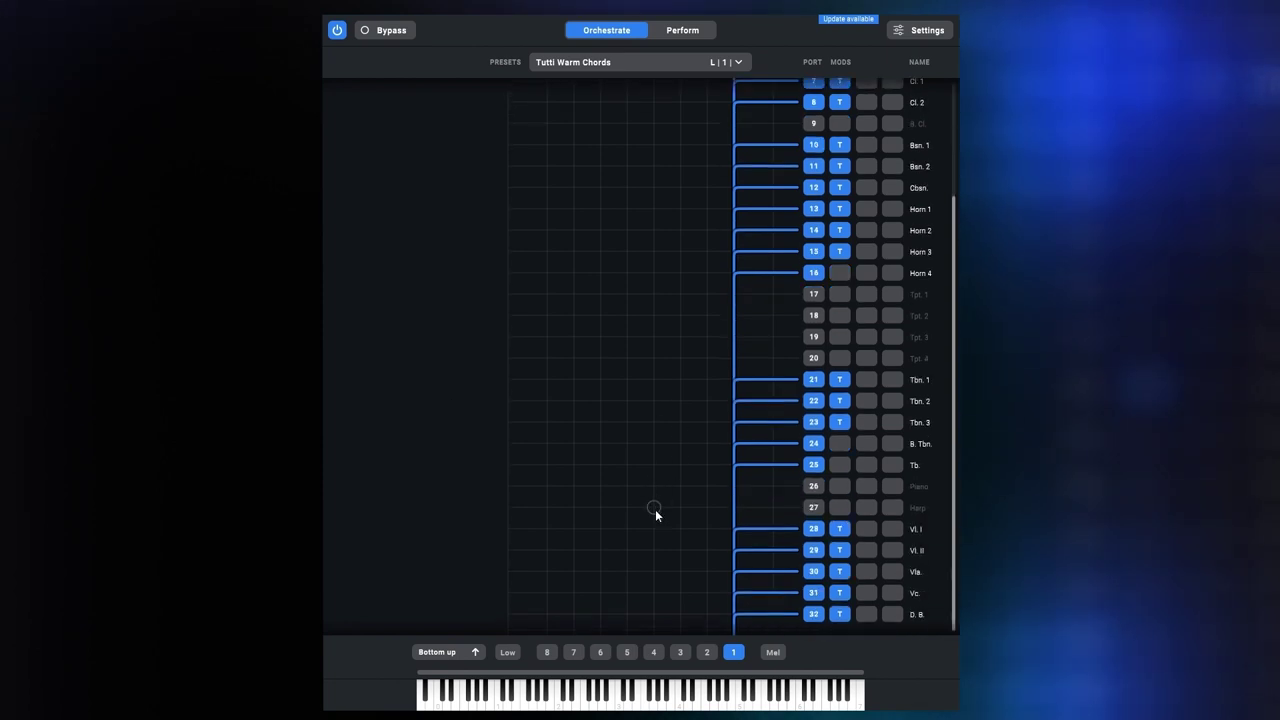
scroll(837, 449, up, 3)
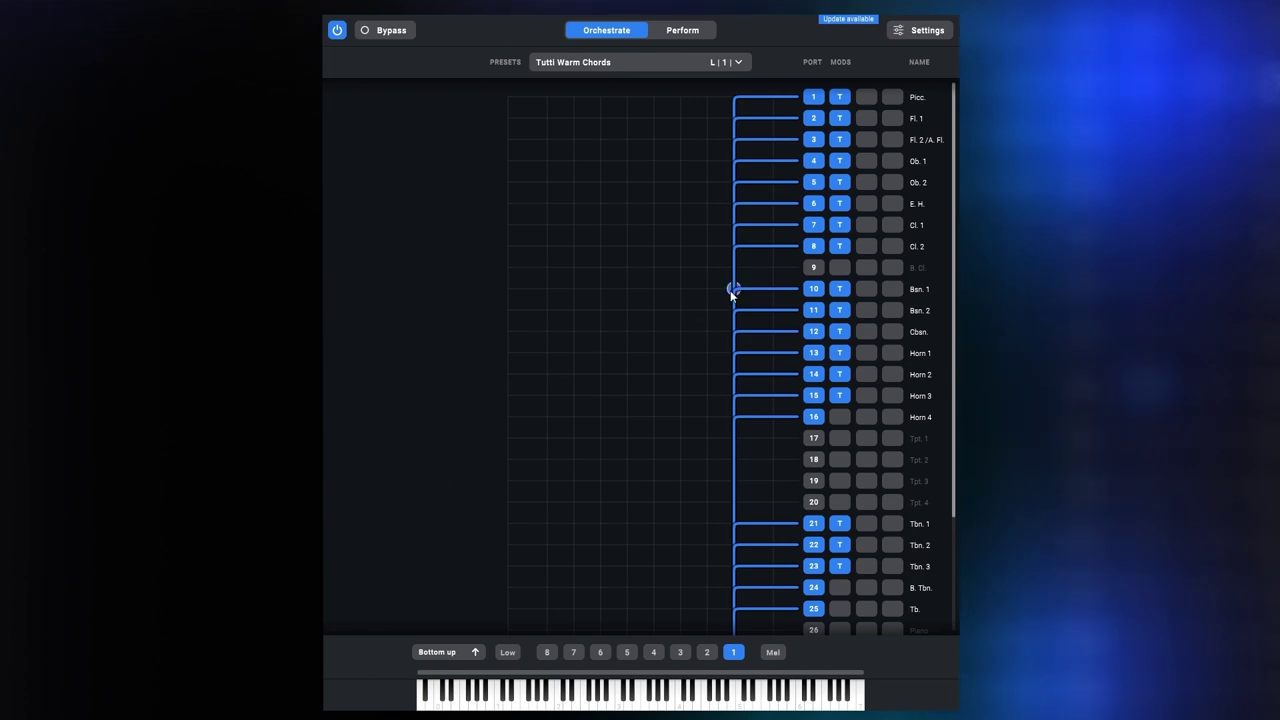
Step: Open Cl. 2's Transposer, keep root C, and switch its scale to Phrygian
click(839, 246)
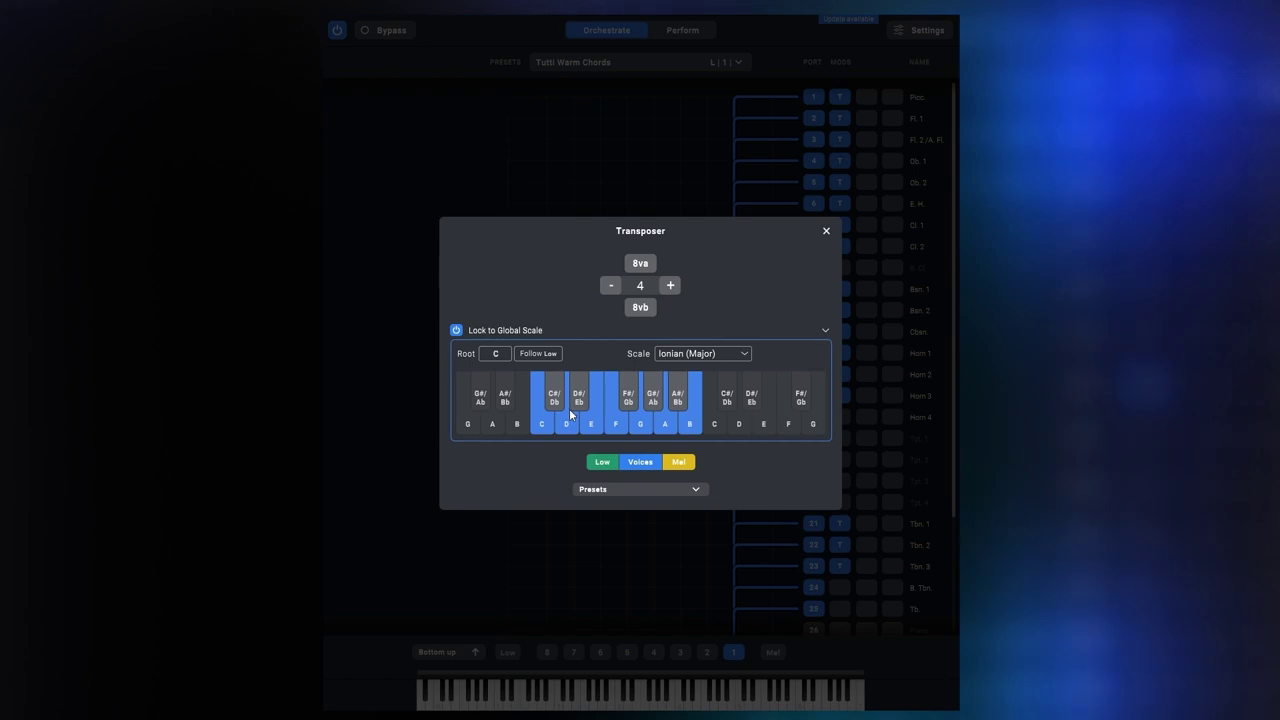
click(497, 354)
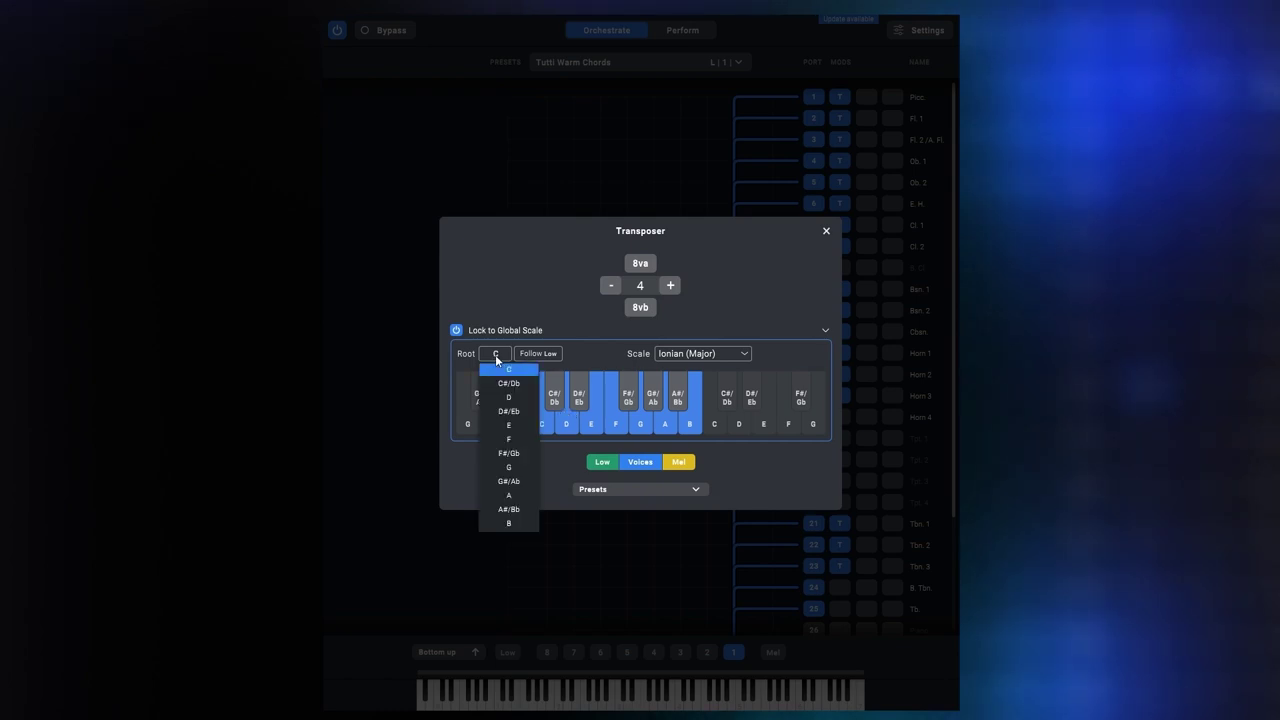
click(506, 340)
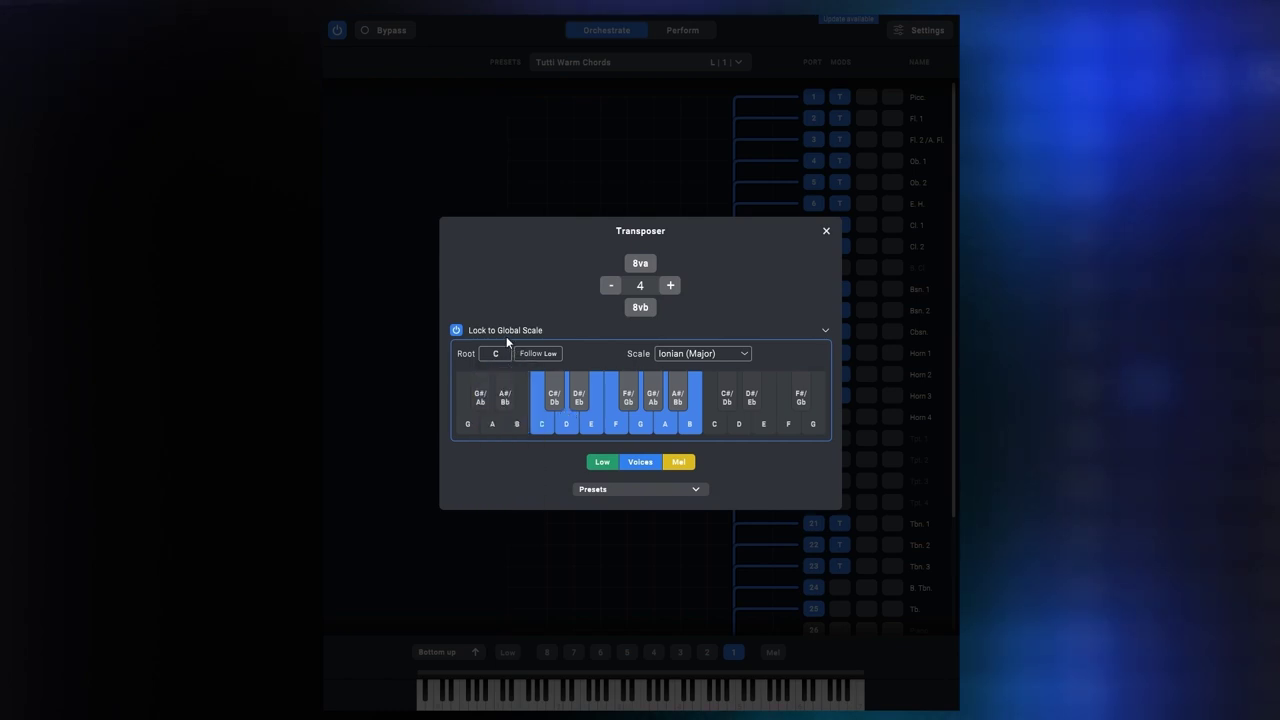
click(709, 354)
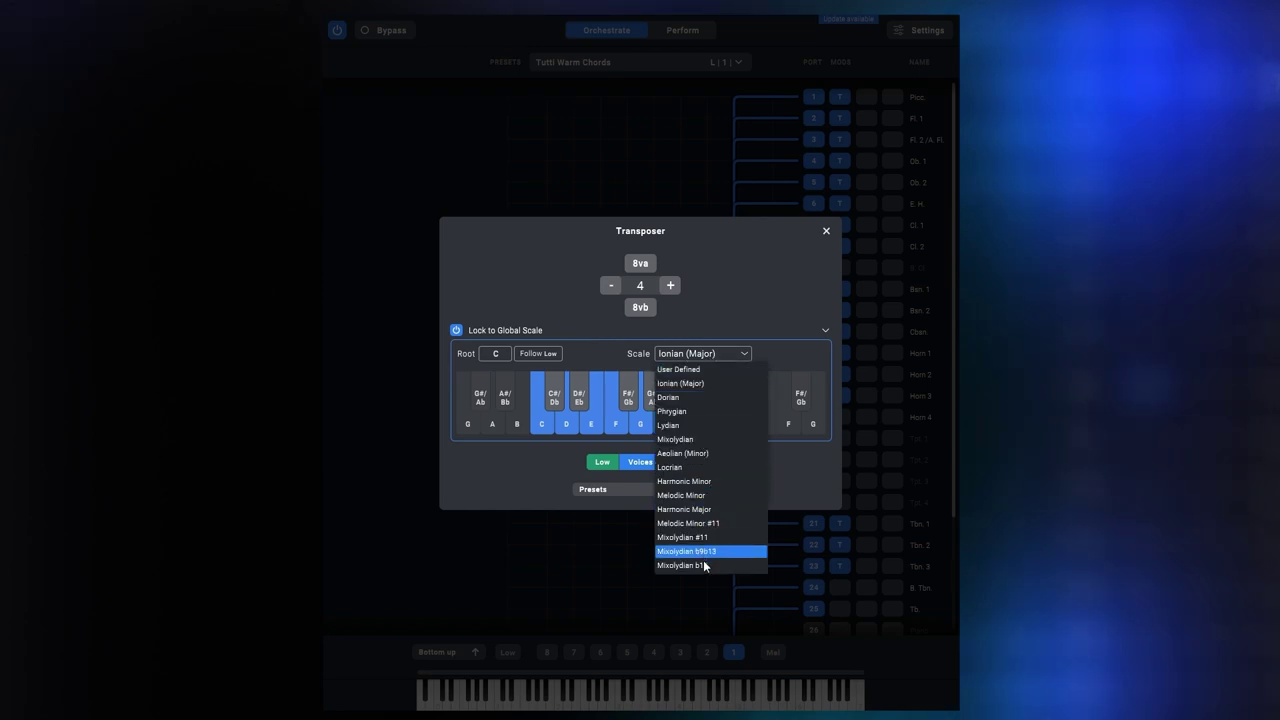
click(718, 334)
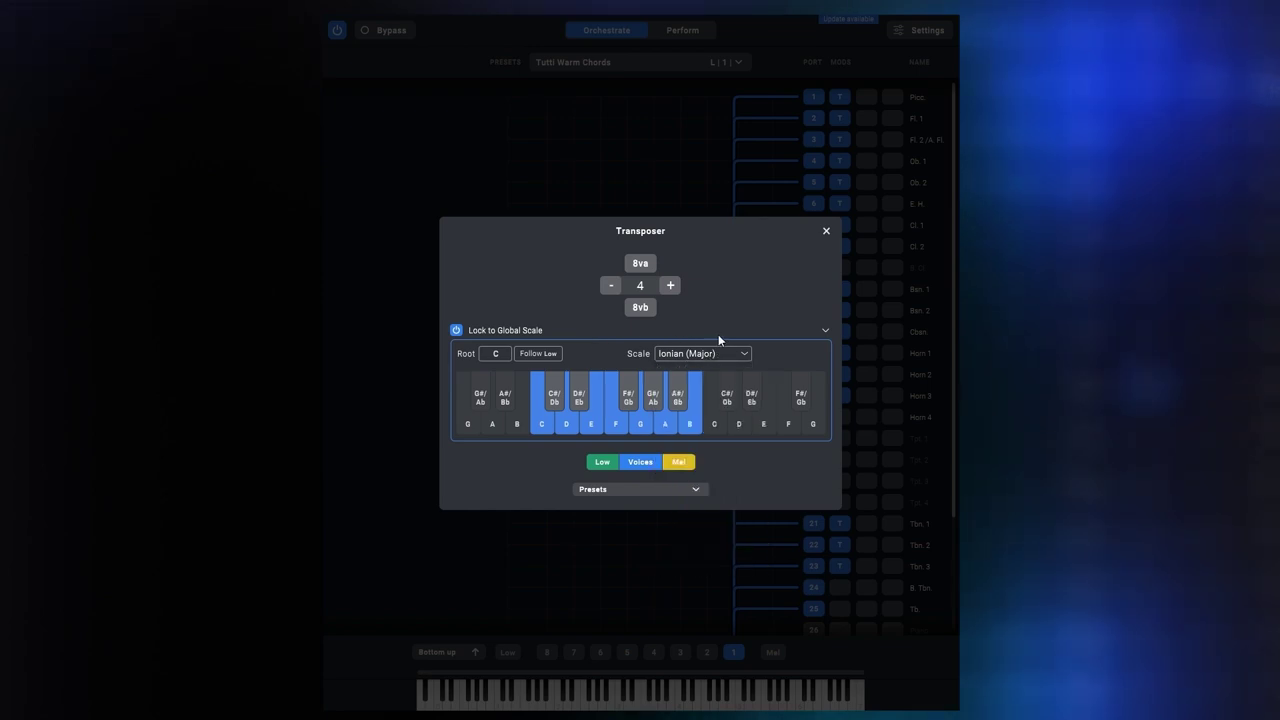
click(732, 351)
click(721, 413)
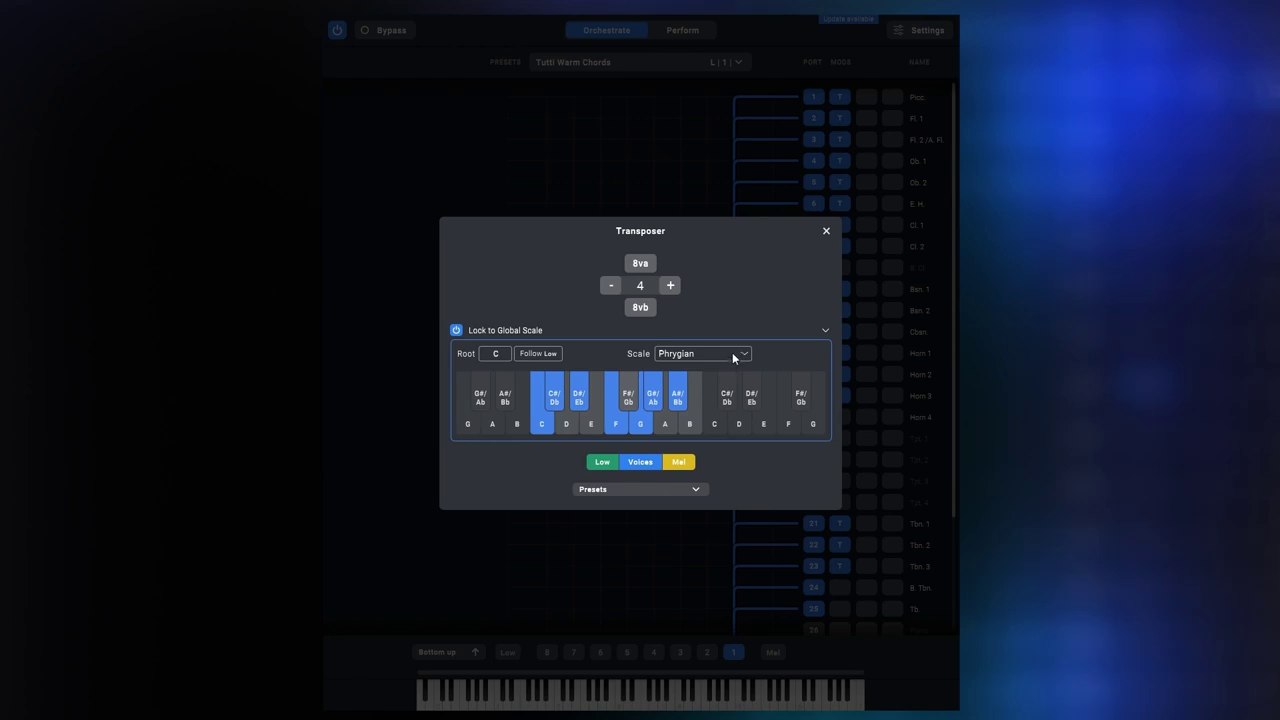
Step: Try Aeolian (Minor) and Melodic Minor, then settle on Dorian with root D
click(730, 354)
click(723, 452)
click(726, 356)
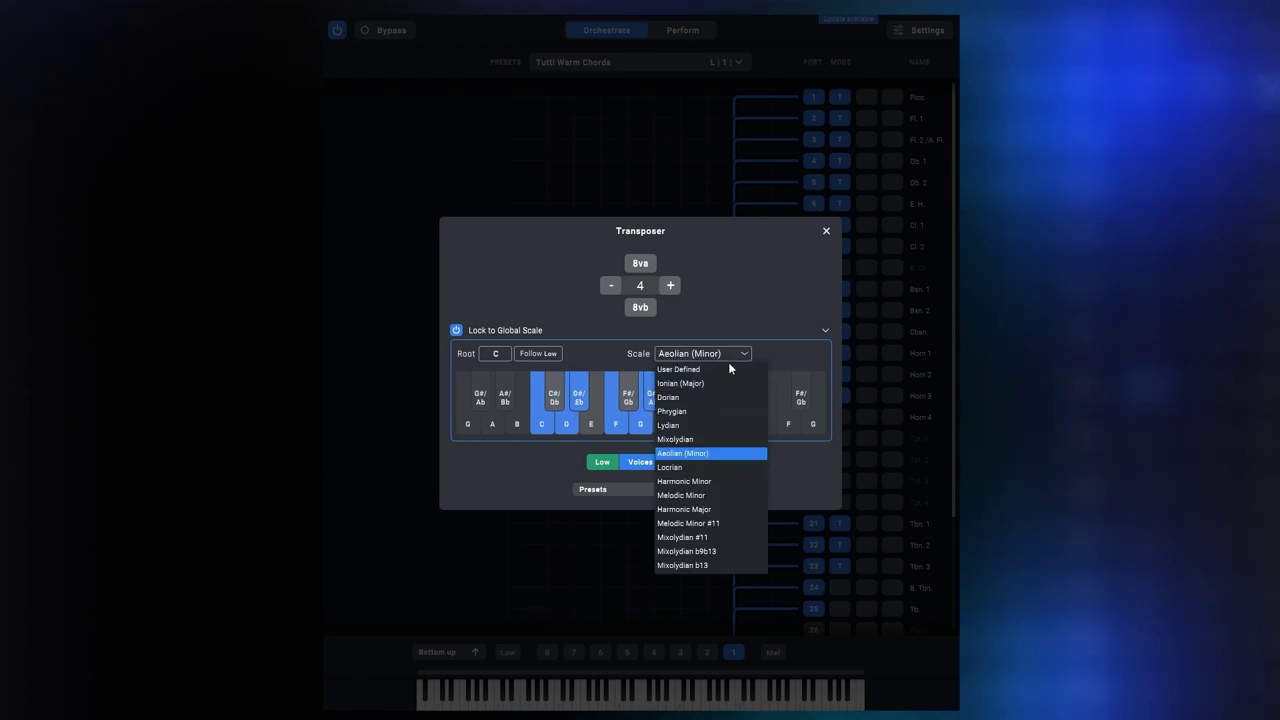
click(706, 495)
click(724, 355)
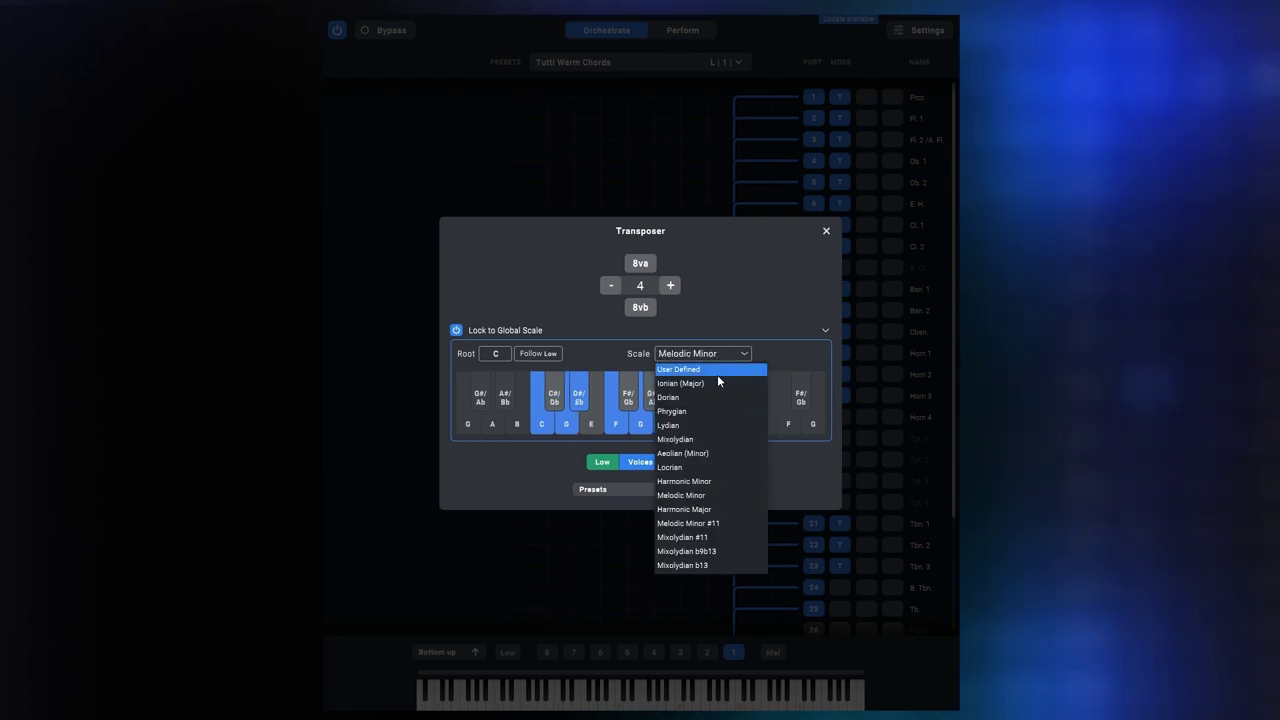
click(711, 397)
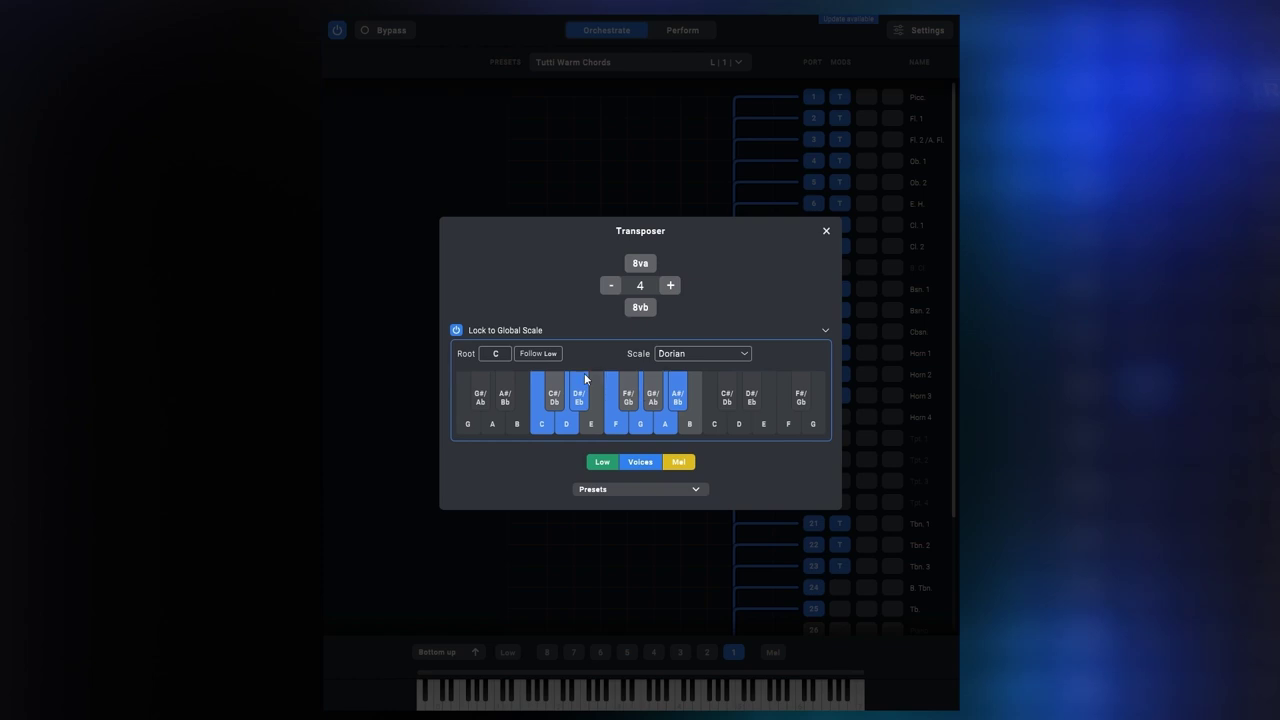
click(494, 356)
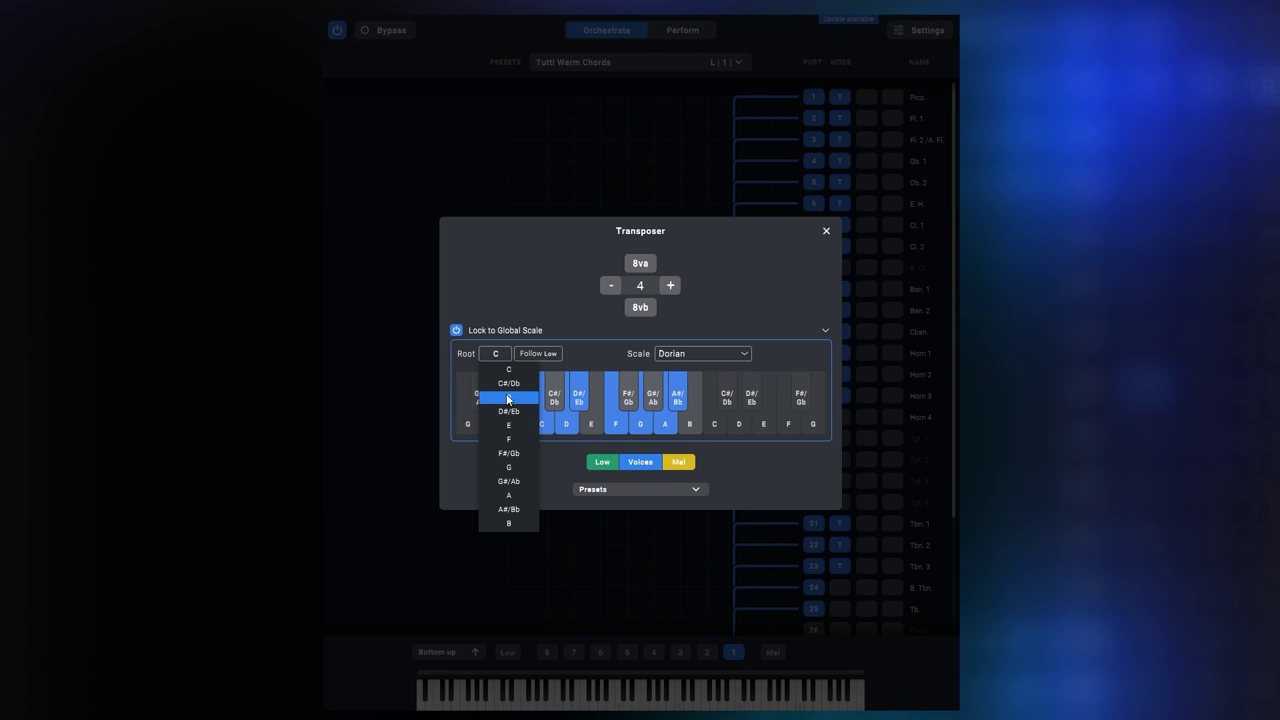
click(507, 397)
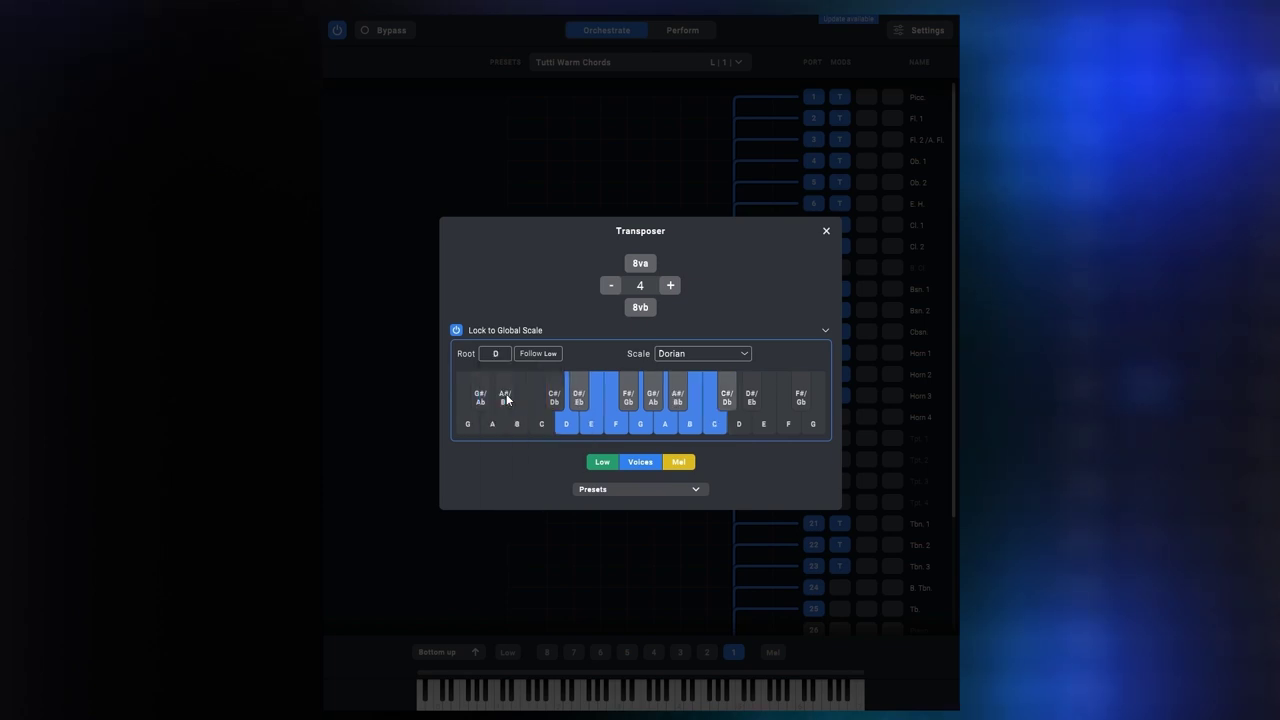
Step: Close the +4 Transposer, open another track's Transposer and set it to C Ionian (Major)
click(805, 190)
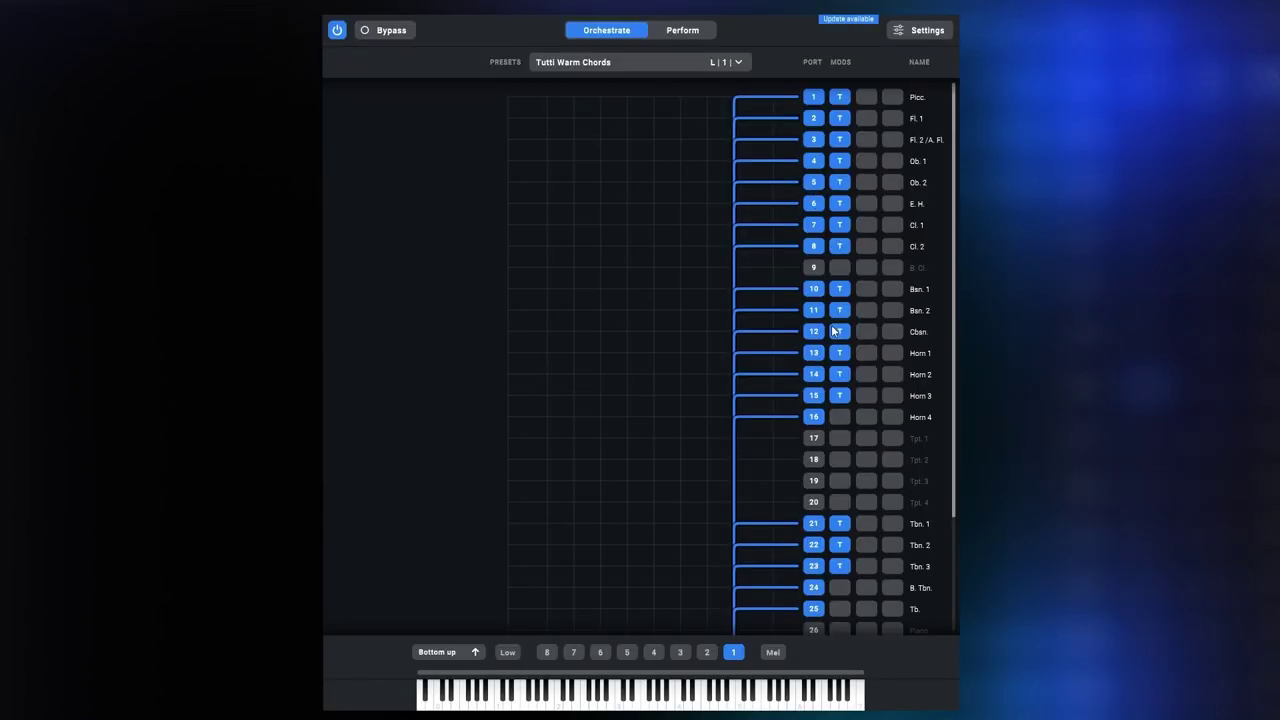
click(838, 333)
click(850, 356)
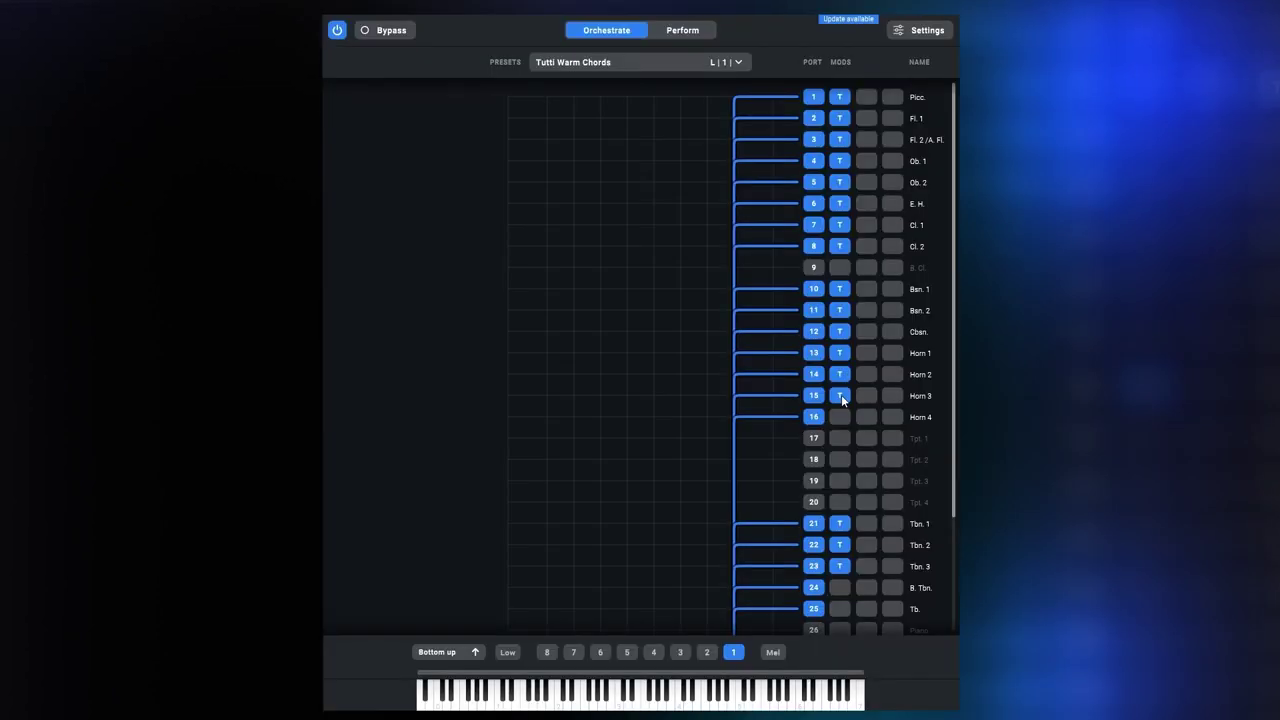
click(841, 394)
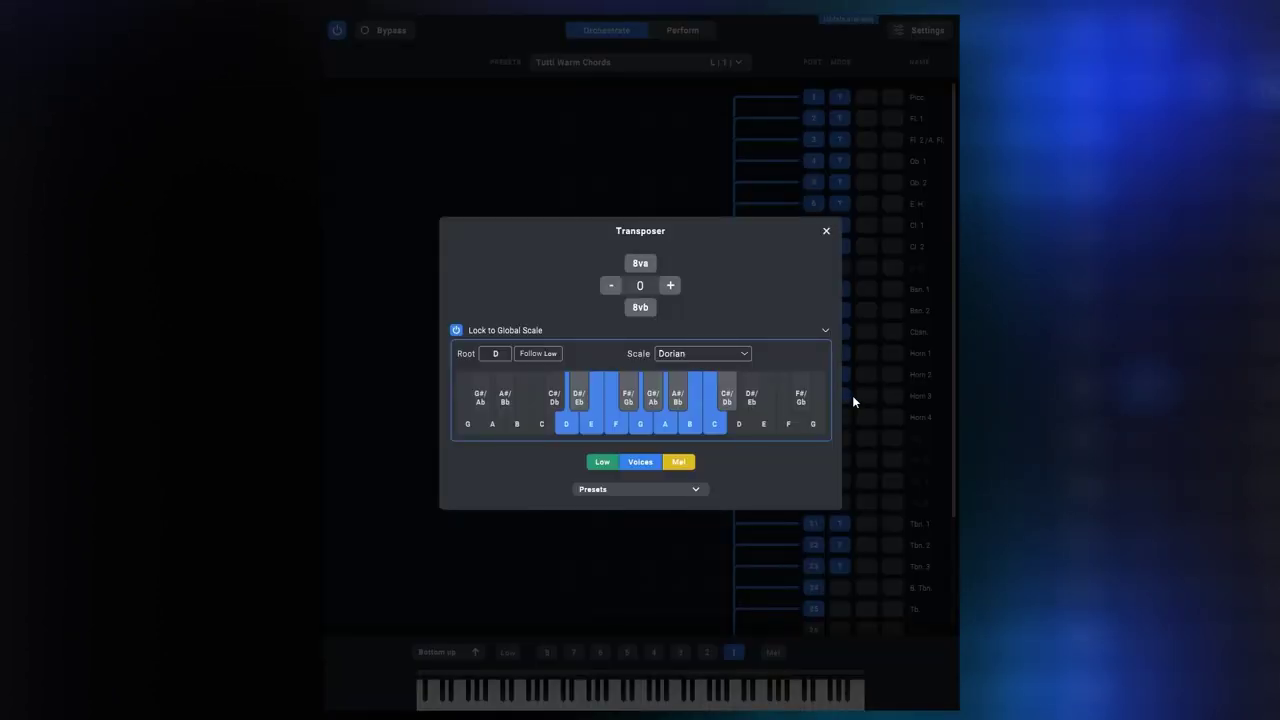
click(698, 355)
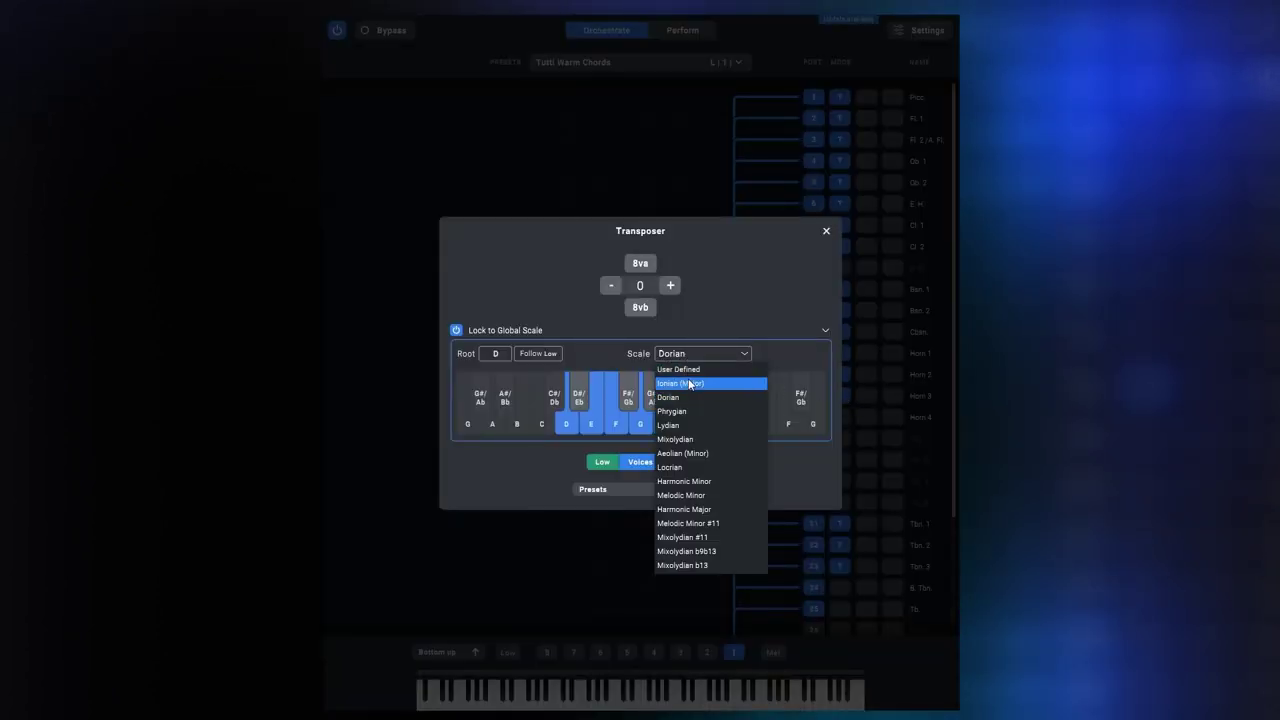
click(689, 386)
click(495, 356)
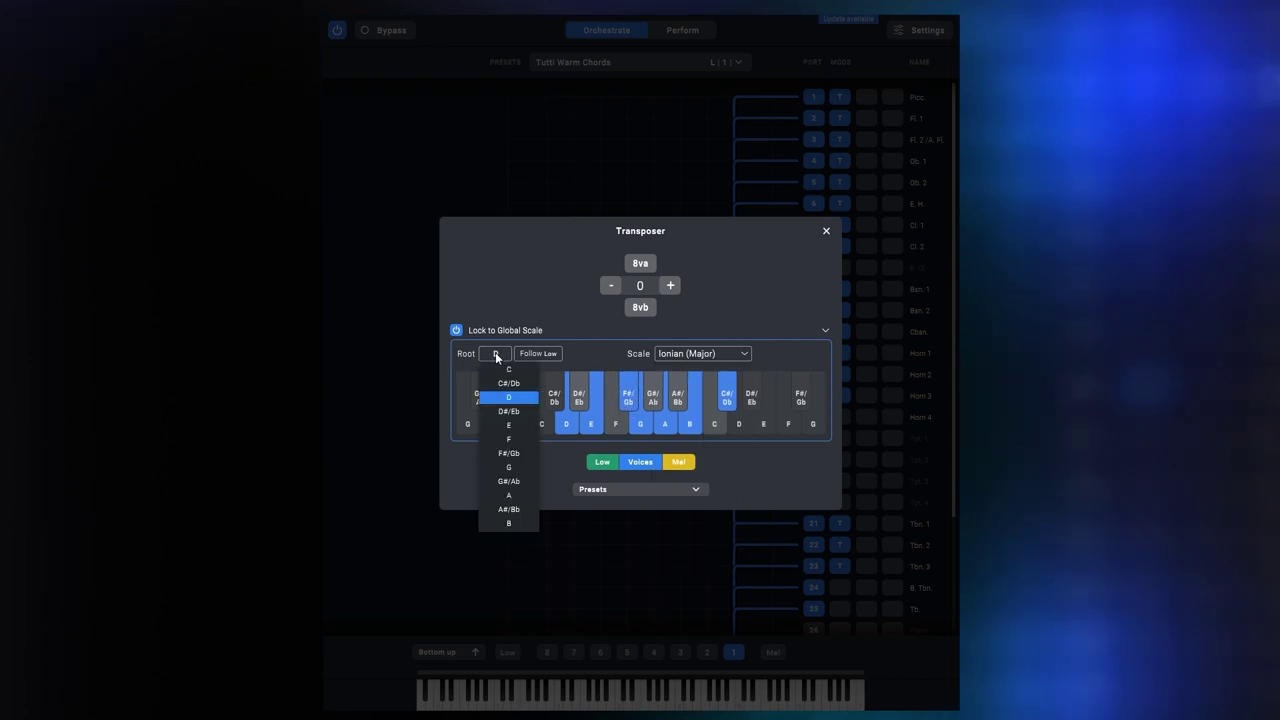
click(506, 371)
Step: Experiment with scale notes, toggling D, F, G, A, B, G#/Ab and D#/Eb
click(572, 420)
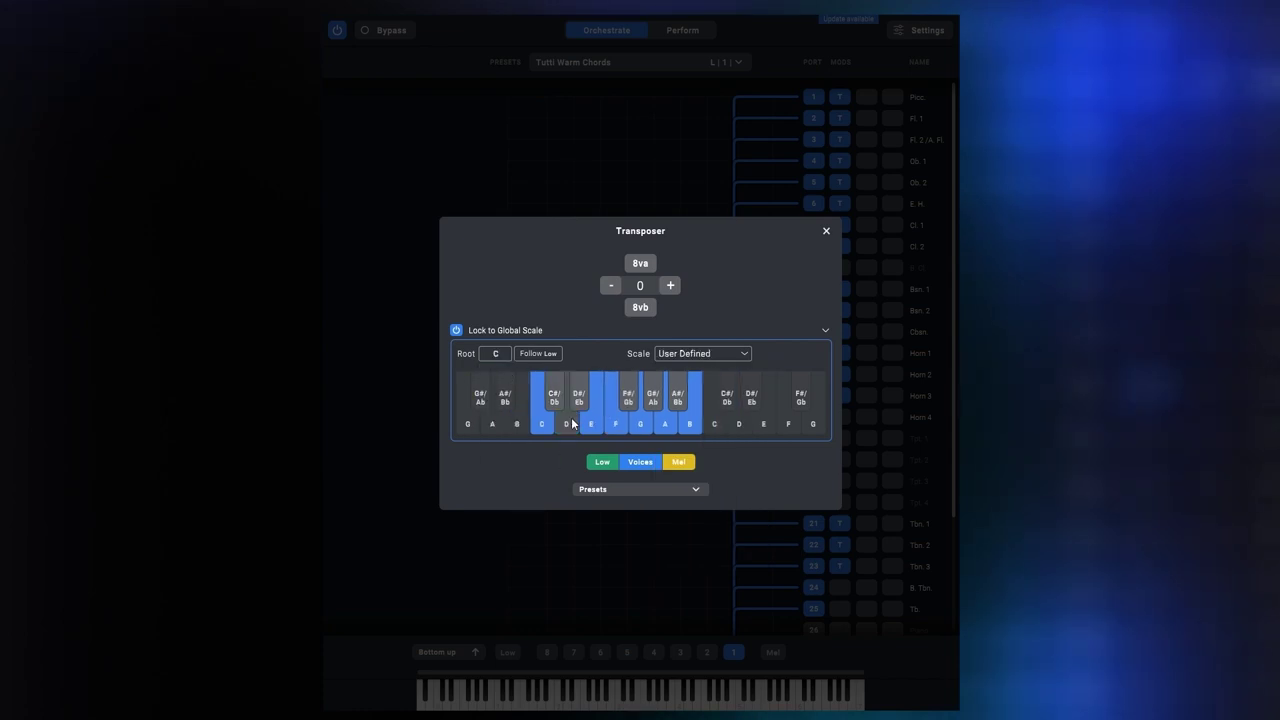
click(650, 408)
click(695, 420)
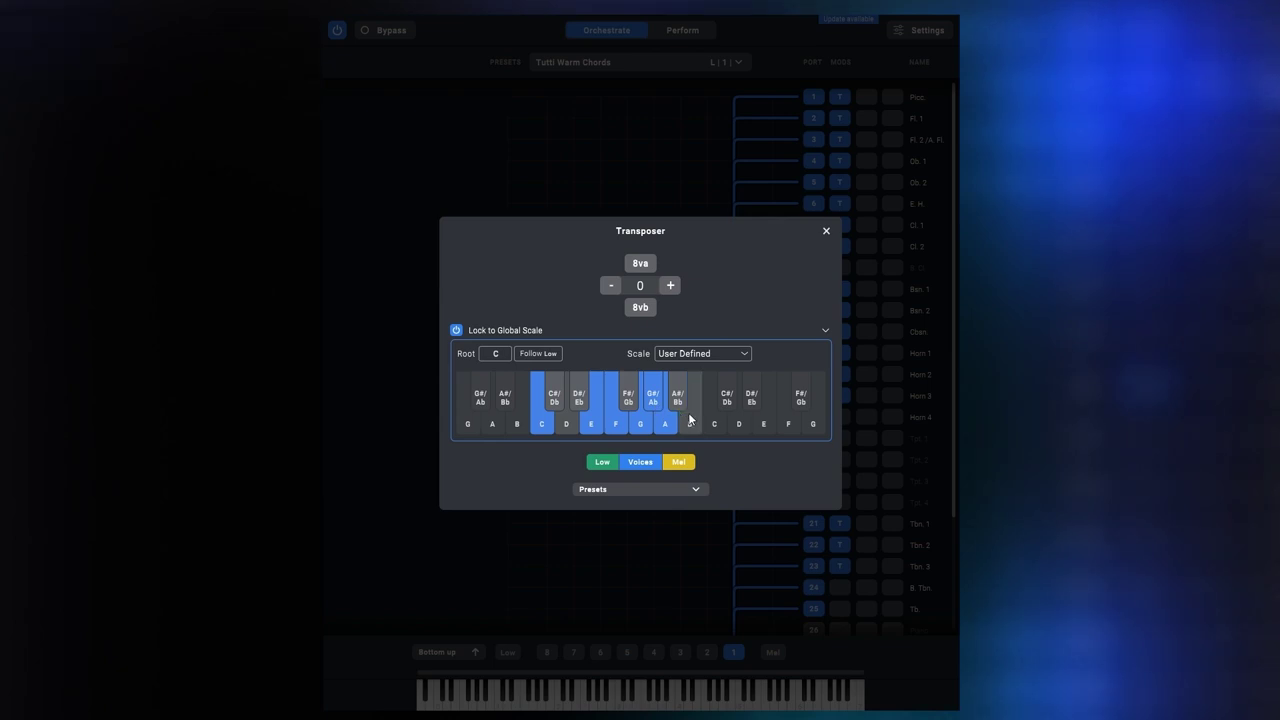
click(640, 408)
click(620, 419)
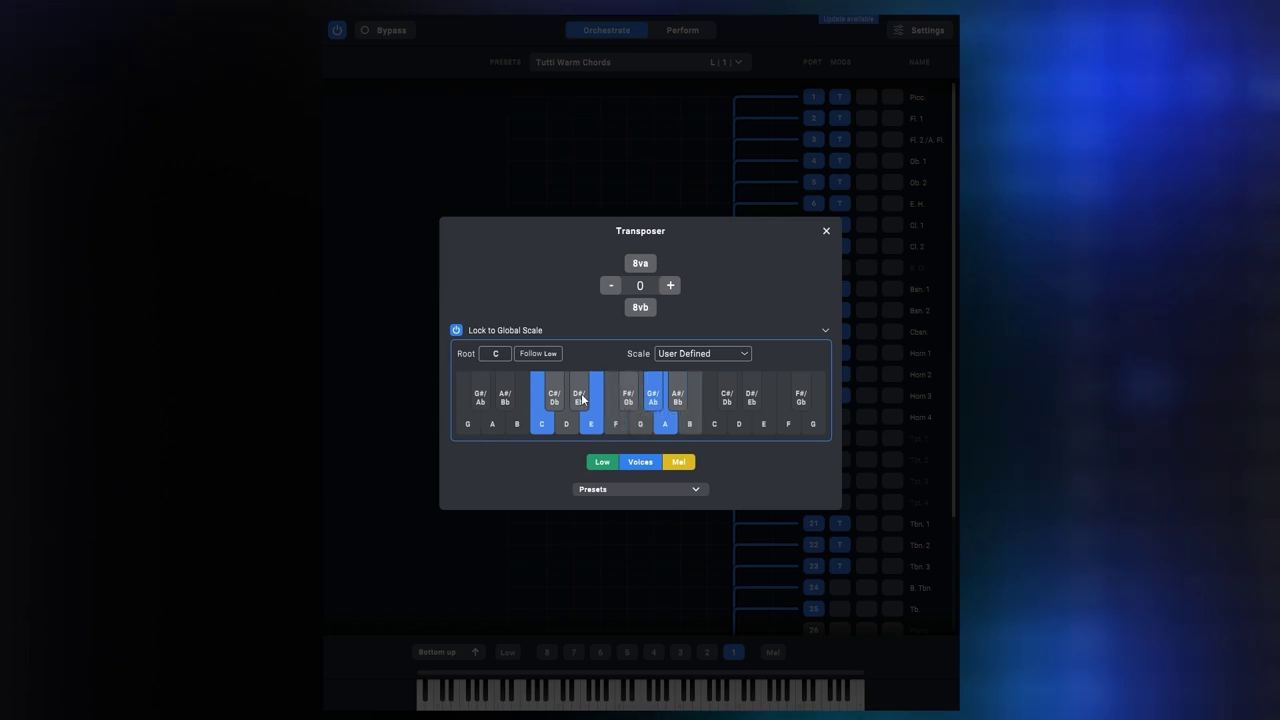
click(582, 404)
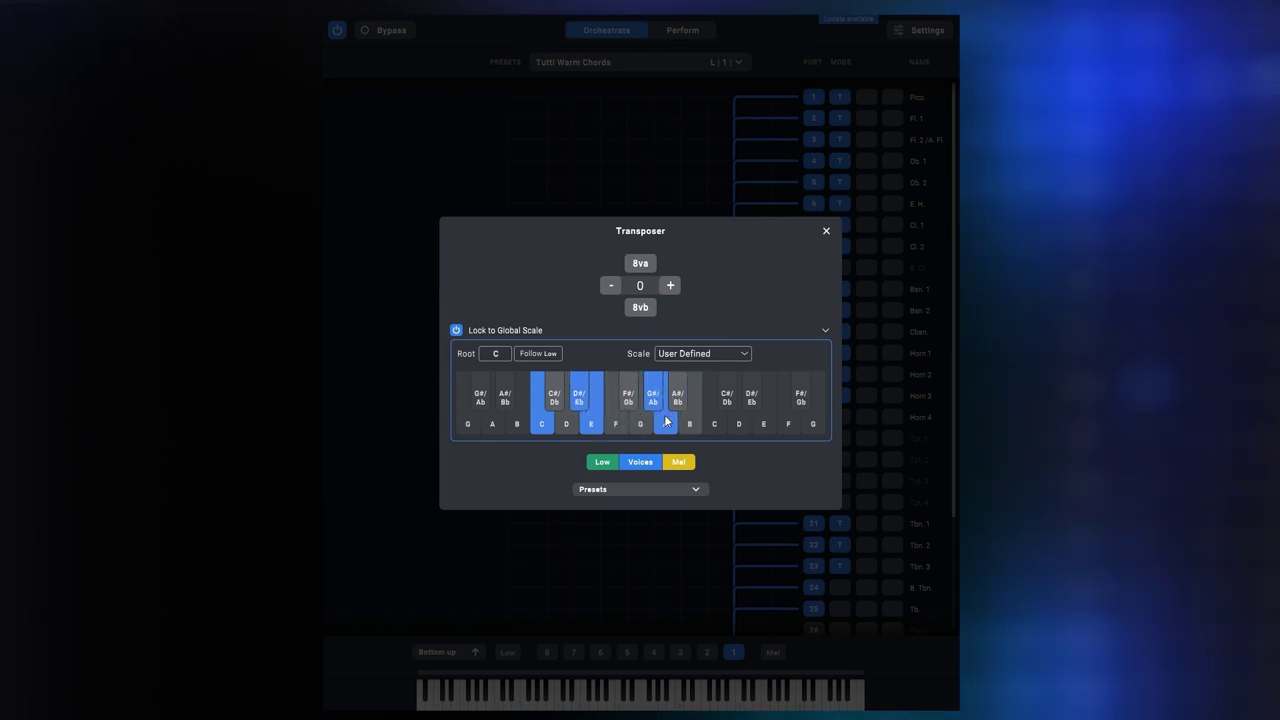
click(667, 422)
click(655, 404)
Step: Reset to C Ionian (Major) and add D#/Eb to form the custom scale
click(692, 355)
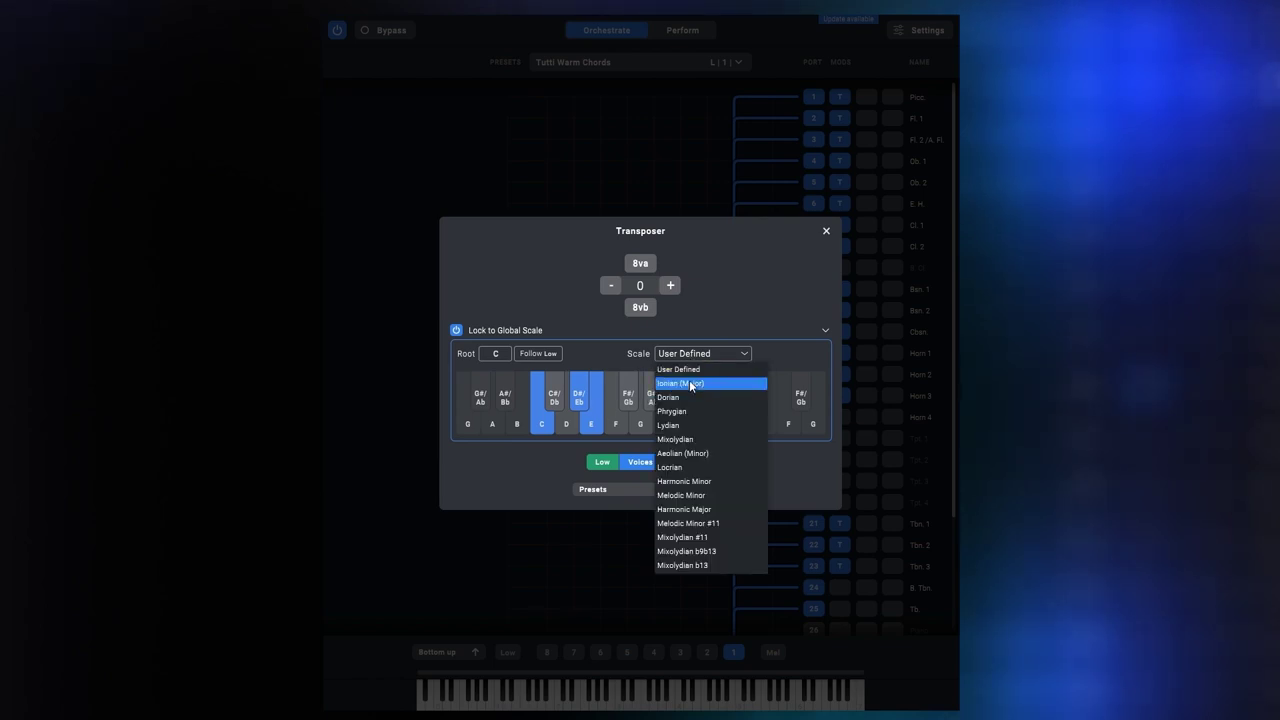
click(678, 381)
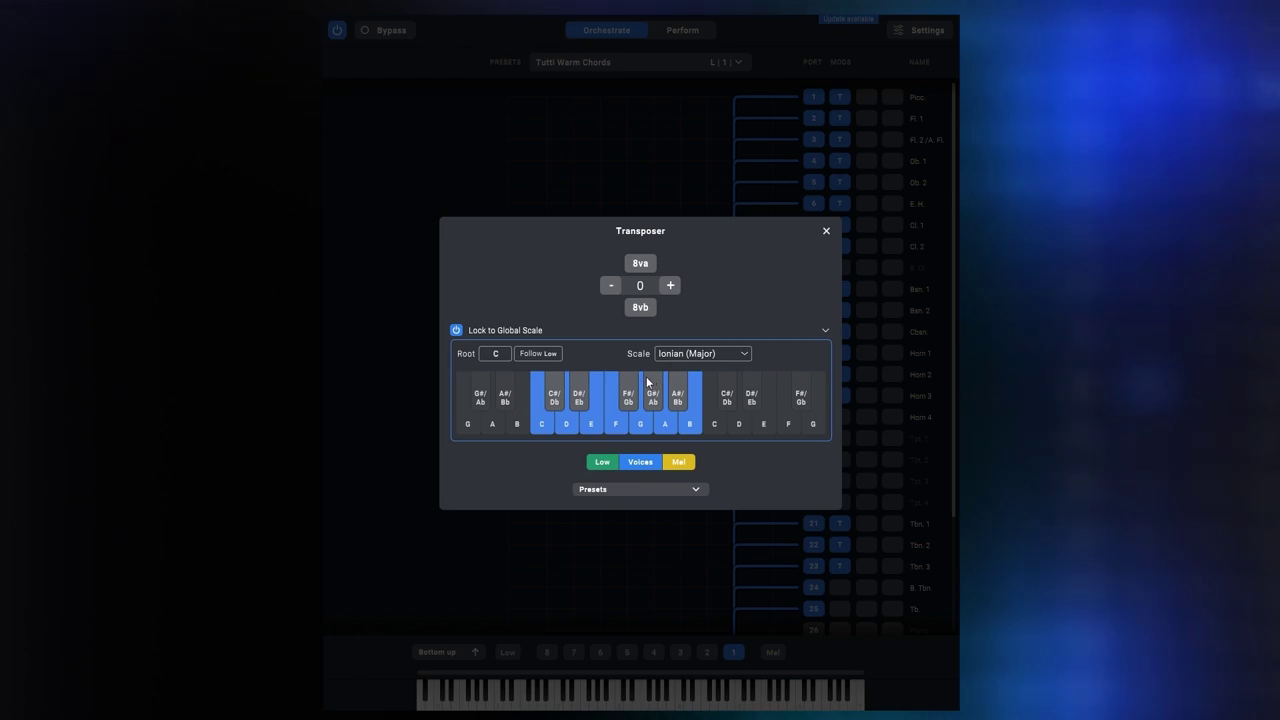
click(581, 393)
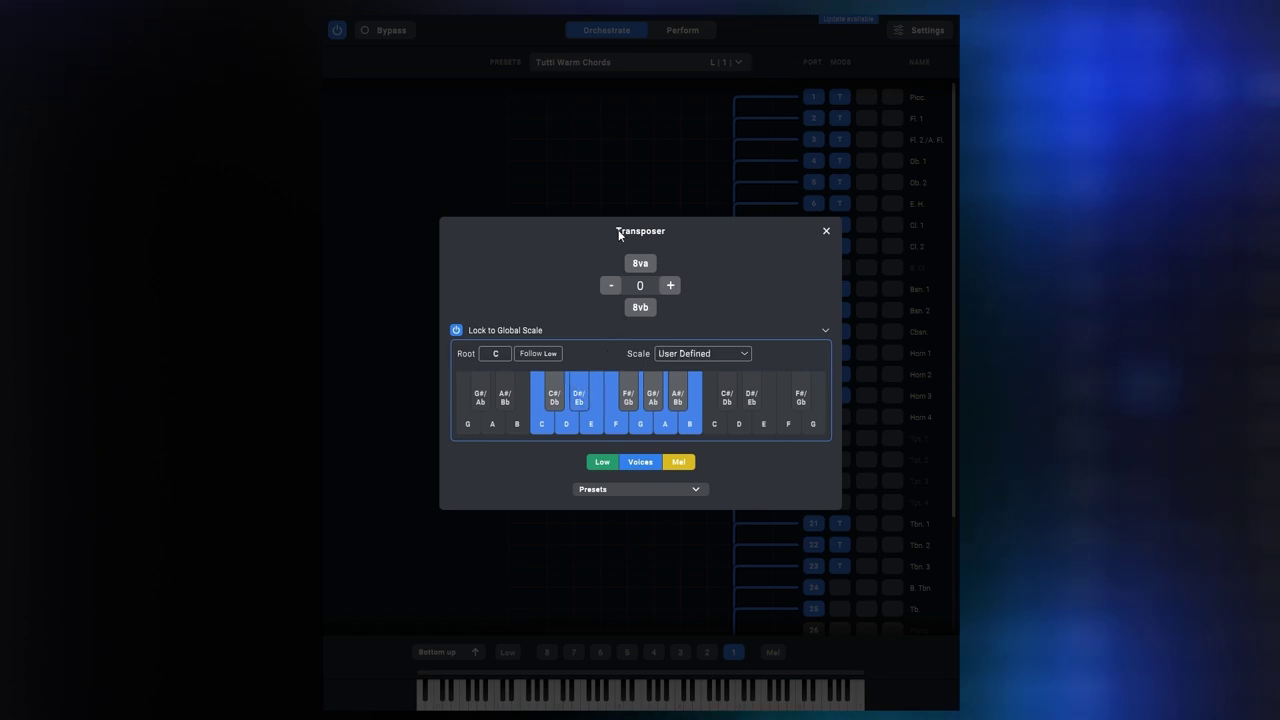
Step: Close the Transposer window to return to the Tutti Warm Chords grid
click(643, 199)
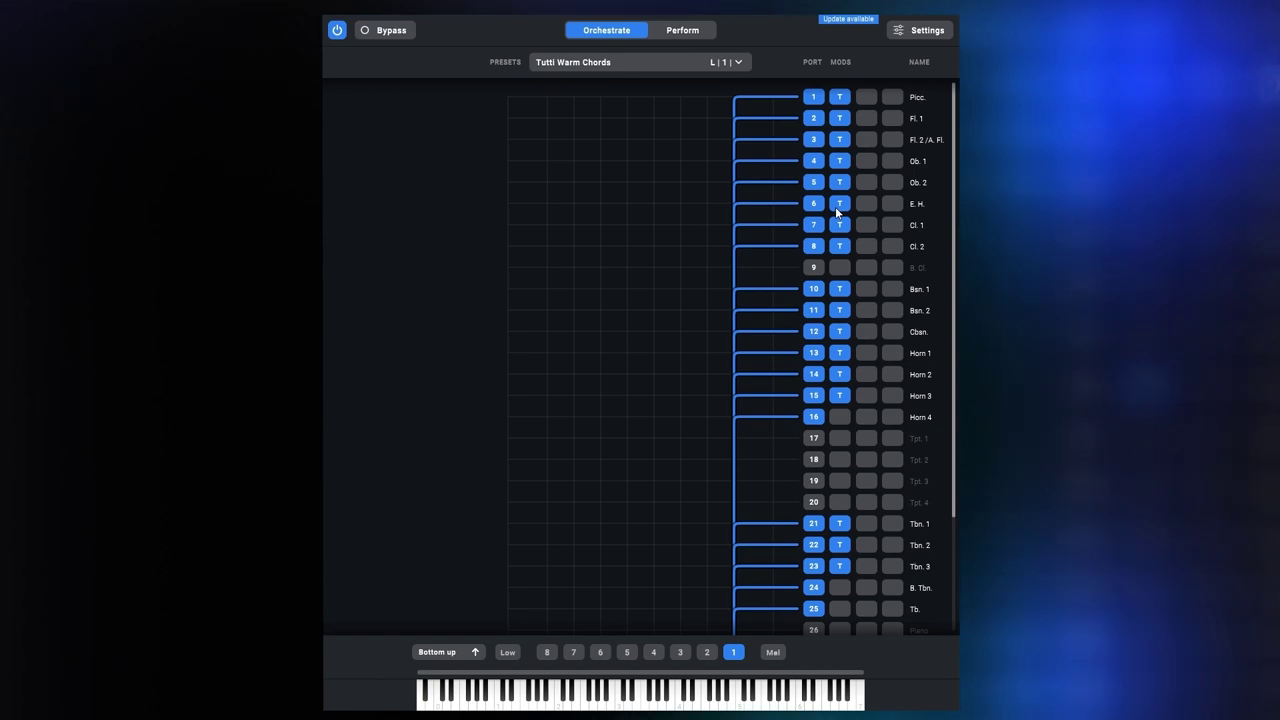
Step: Restore E. H.'s Transposer to plain C major with Follow Low root, then open Horn 1's Transposer
click(837, 208)
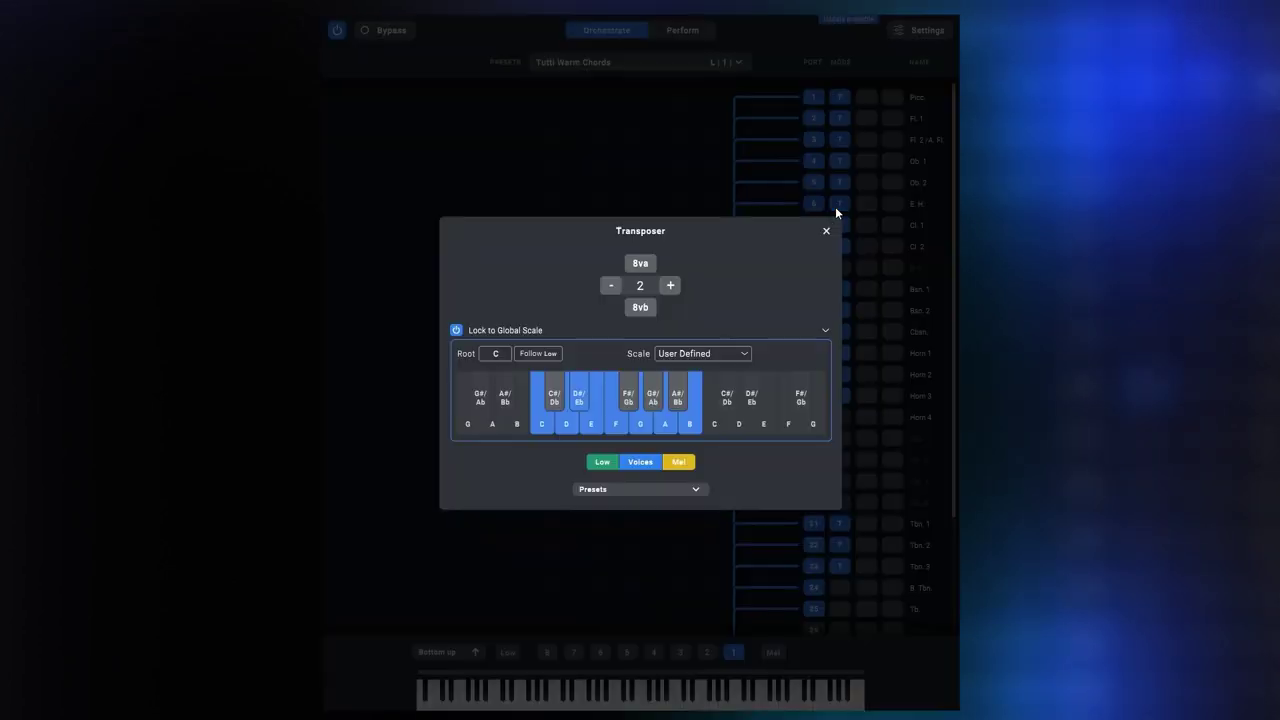
click(579, 396)
click(539, 356)
click(468, 621)
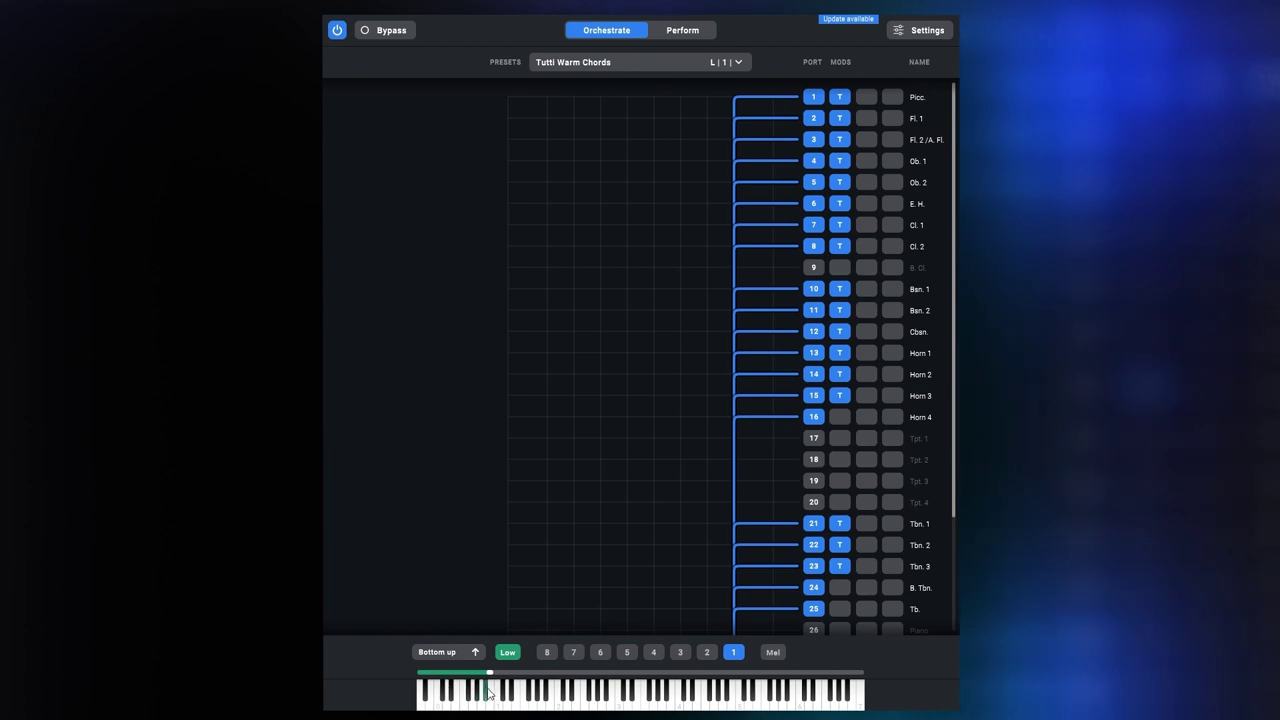
click(837, 353)
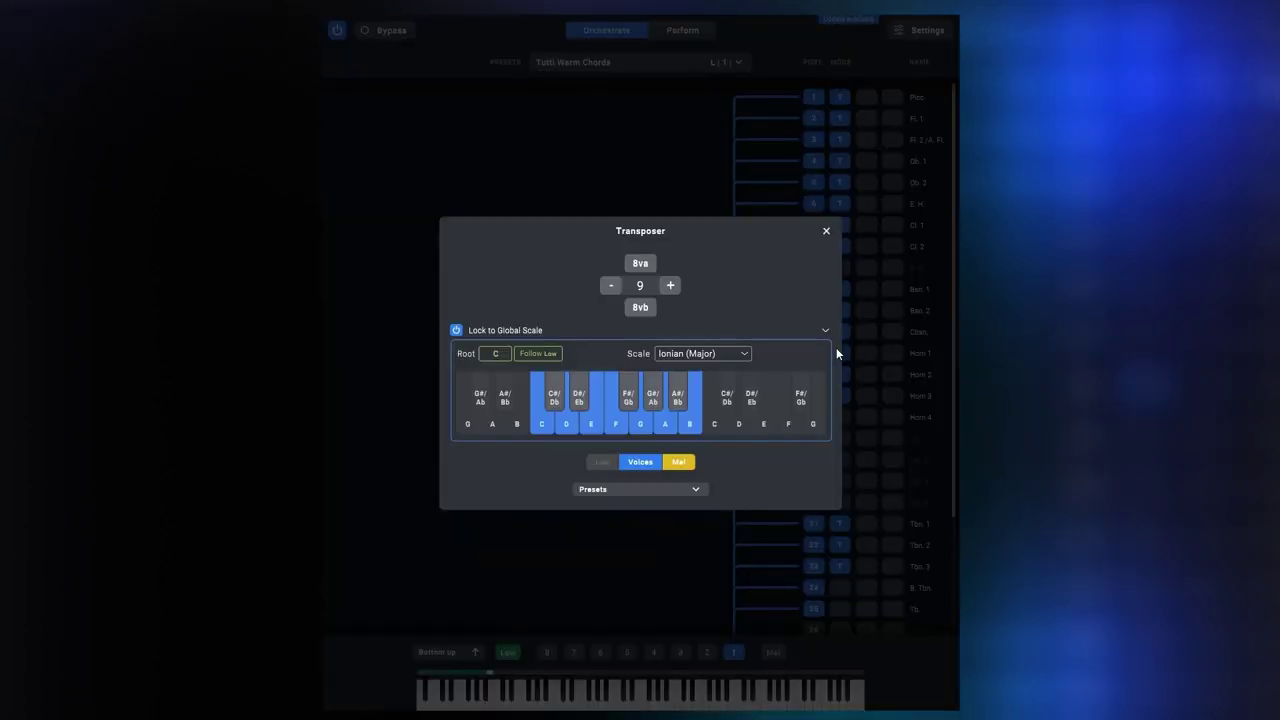